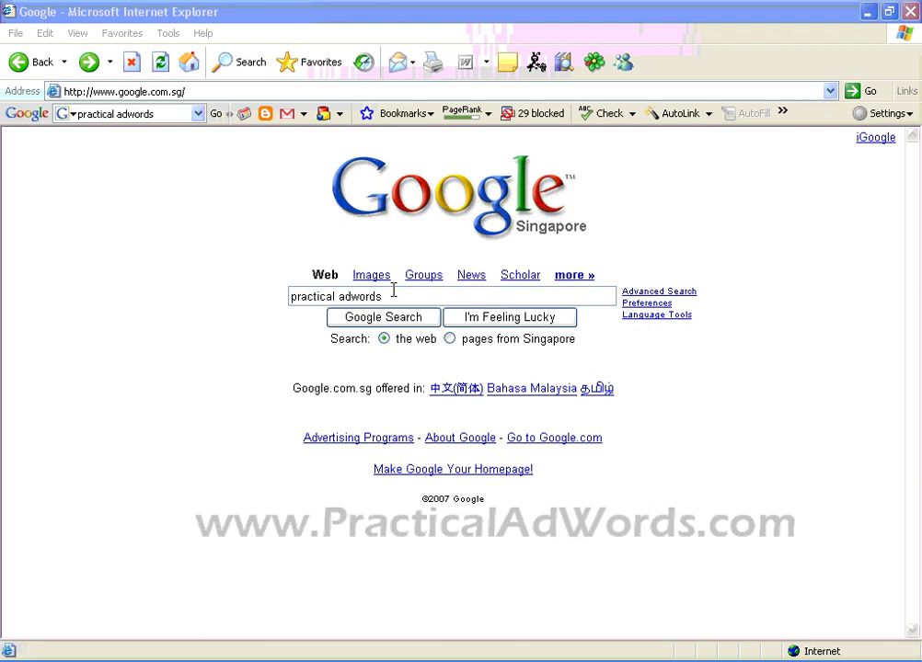
Step: Run the Google search for 'practical adwords' and show its results
left_click(432, 298)
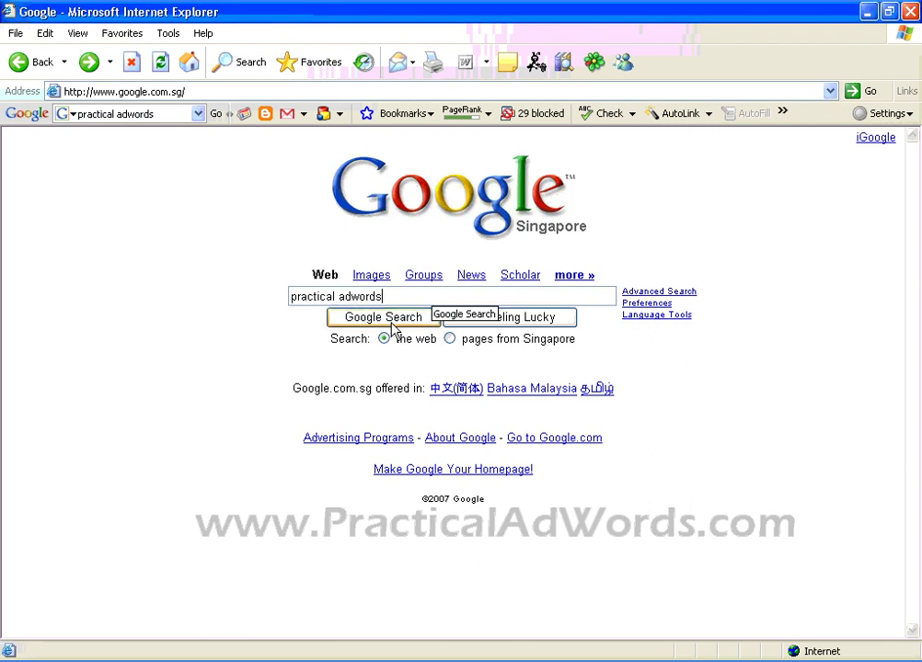
left_click(401, 333)
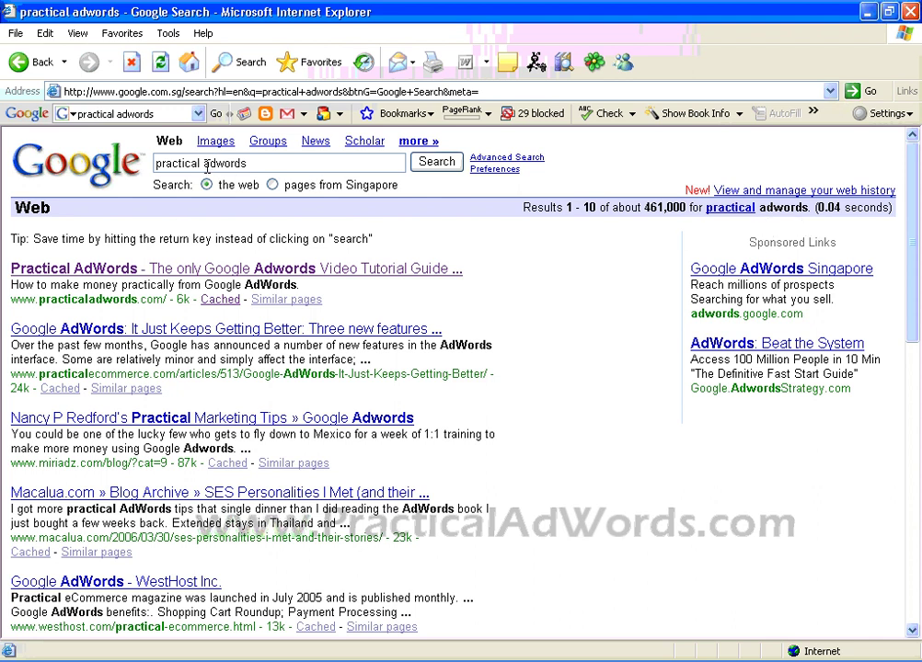
left_click_drag(201, 164, 145, 163)
key("BackSpace")
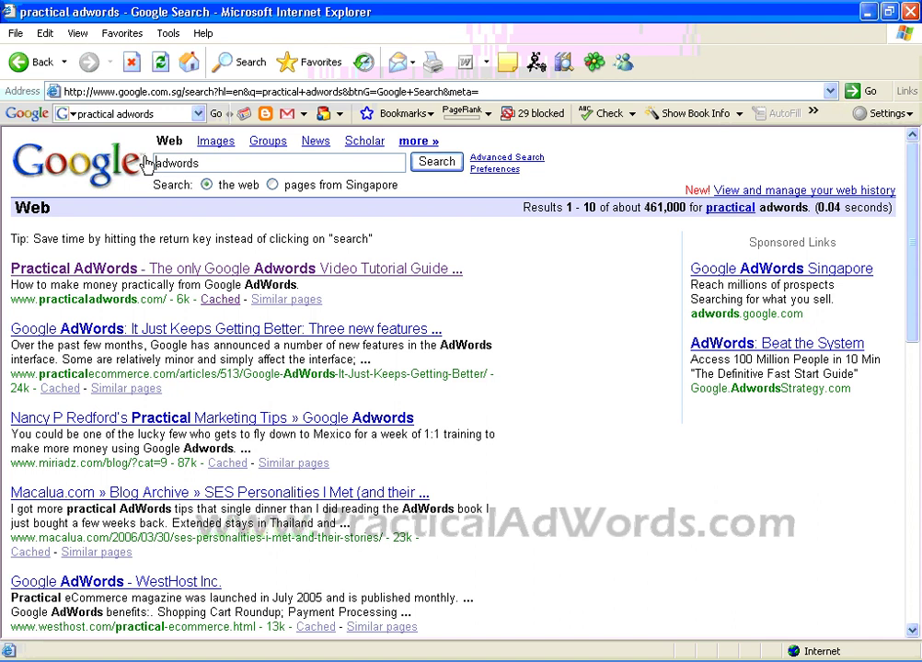
key("End")
type("video tutorial")
key("Return")
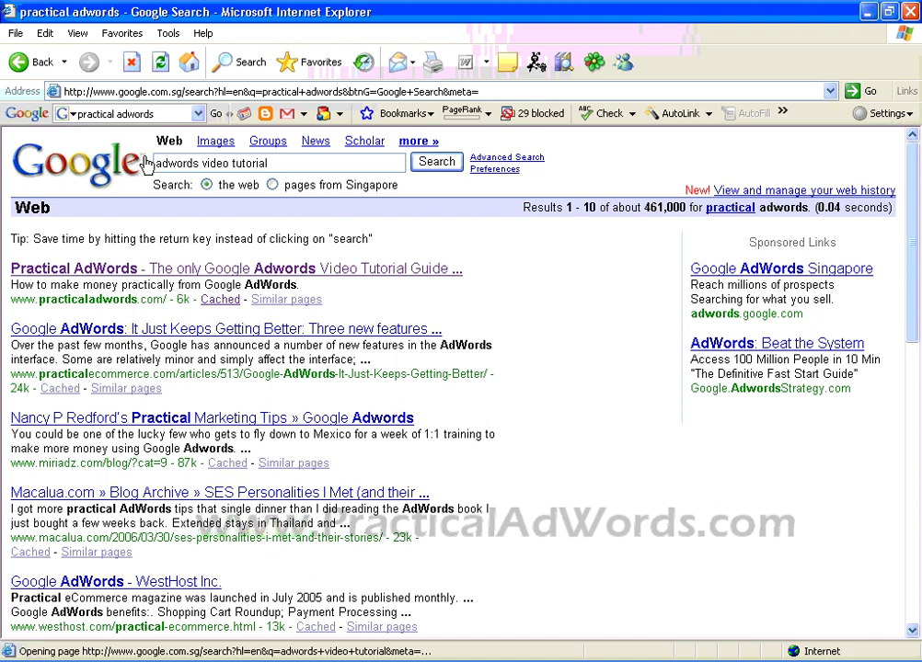
left_click_drag(916, 188, 916, 331)
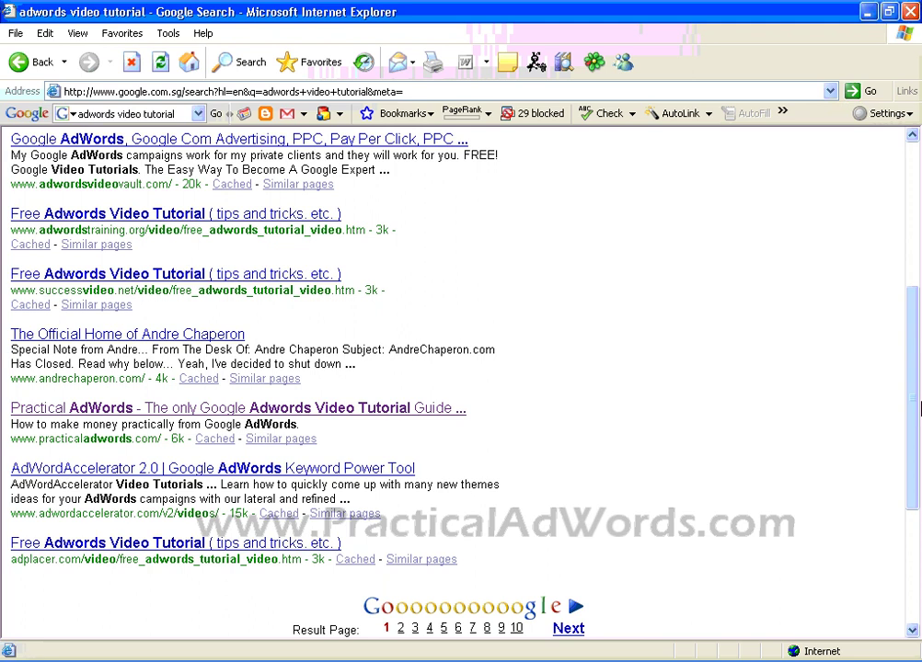
left_click_drag(917, 352, 920, 204)
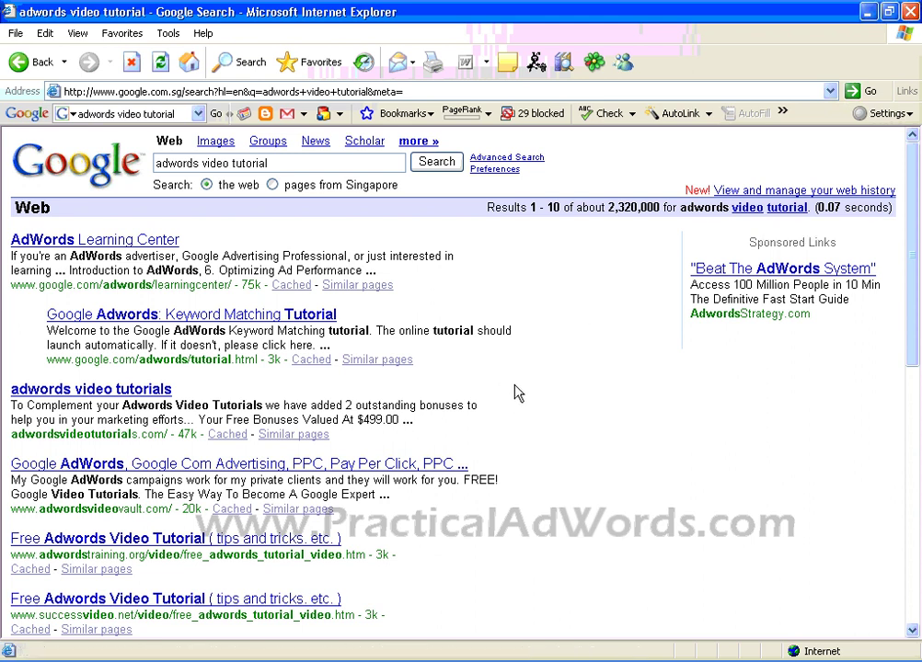
mouse_move(915, 200)
left_mouse_down()
mouse_move(920, 347)
mouse_move(915, 196)
left_mouse_up()
left_click(18, 62)
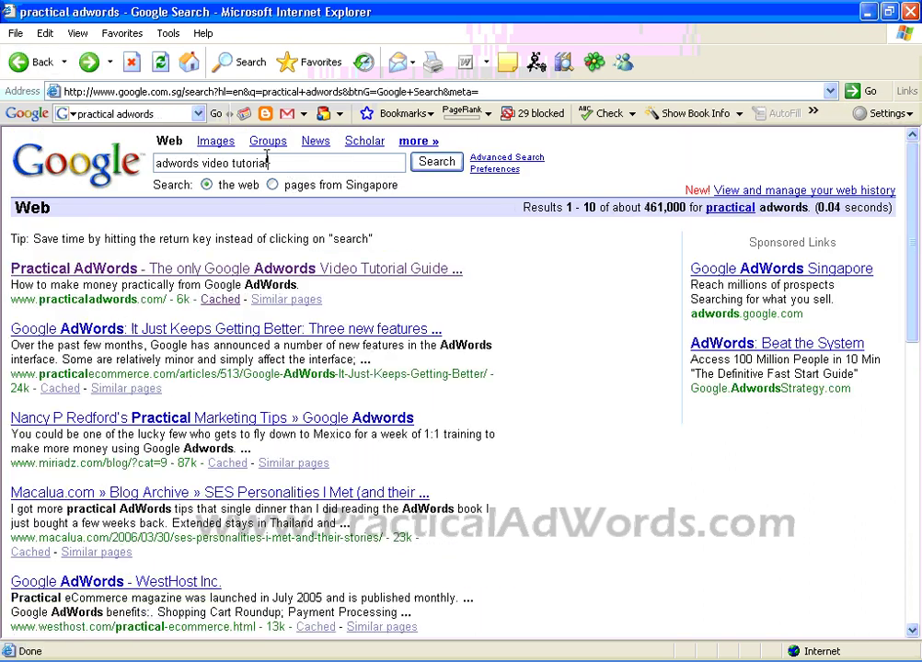
left_click(18, 62)
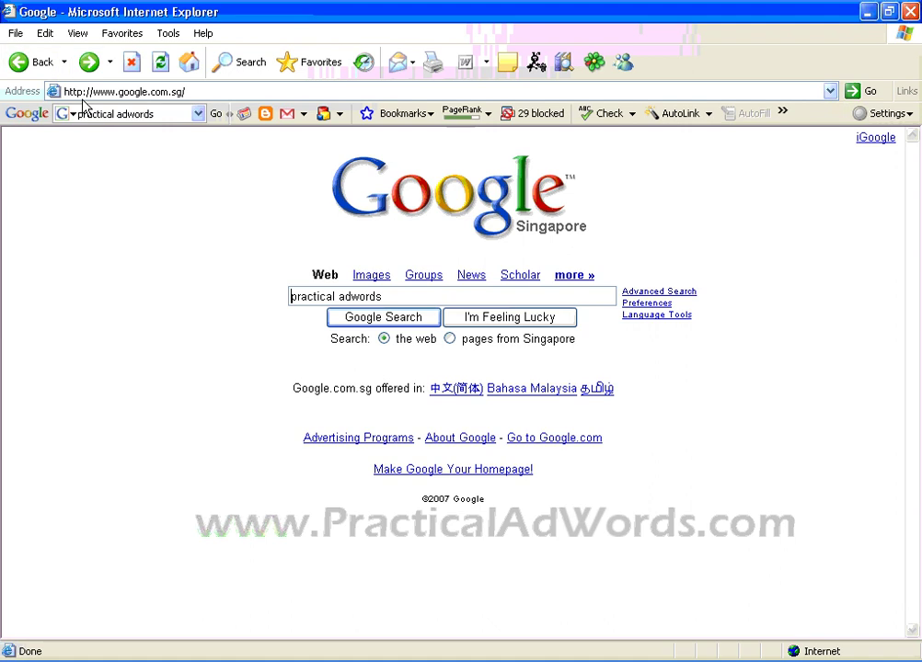
left_click(386, 320)
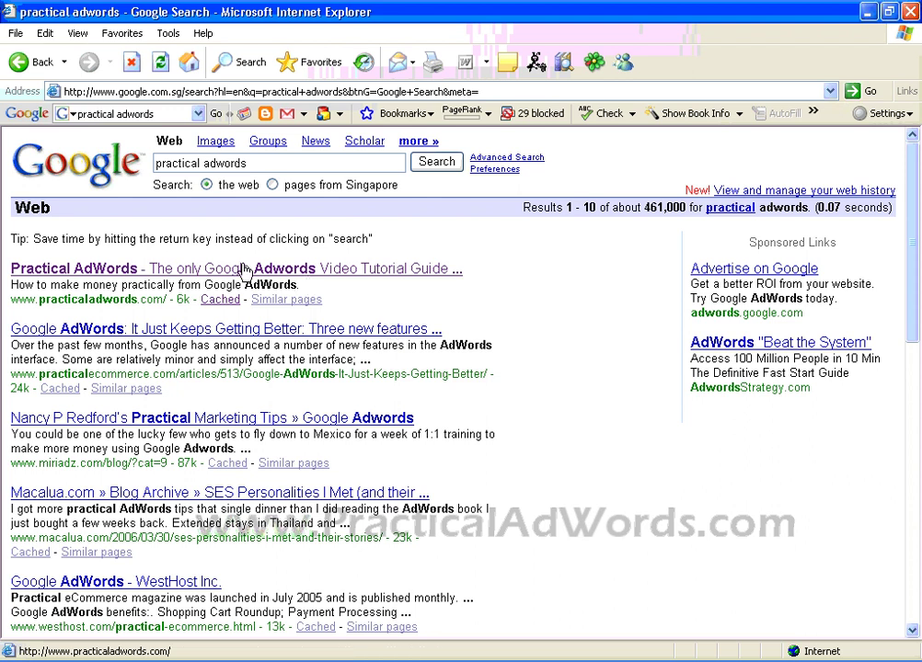
left_click(185, 91)
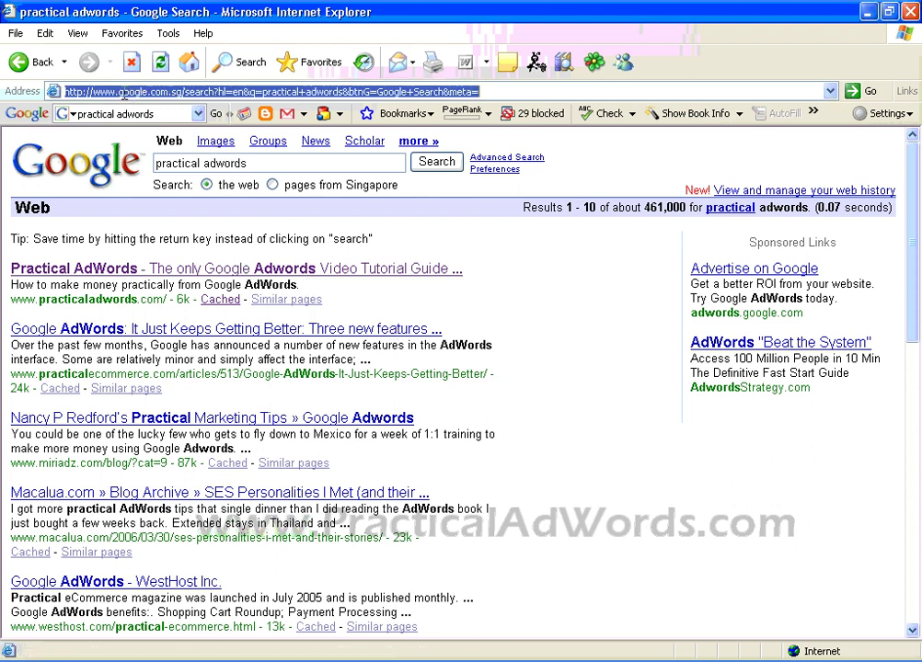
left_click_drag(123, 91, 480, 122)
key("BackSpace")
key("BackSpace")
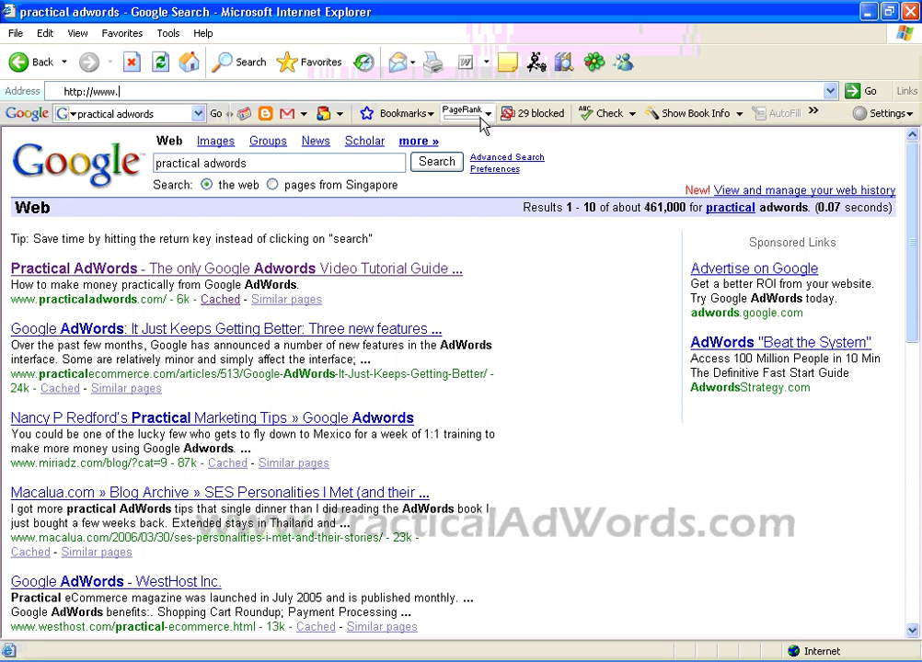
type("onlywire")
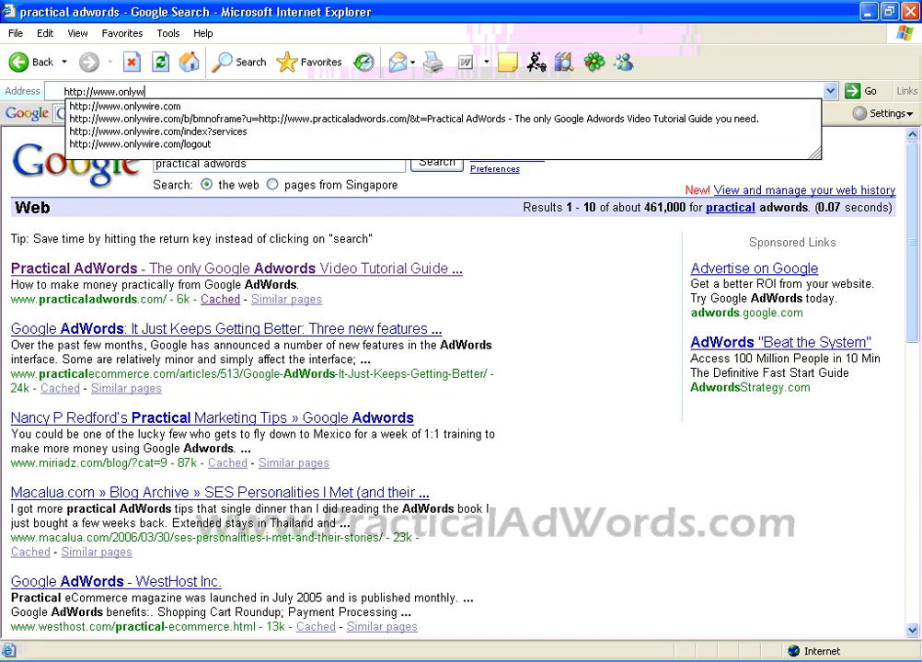
type(".com")
key("Return")
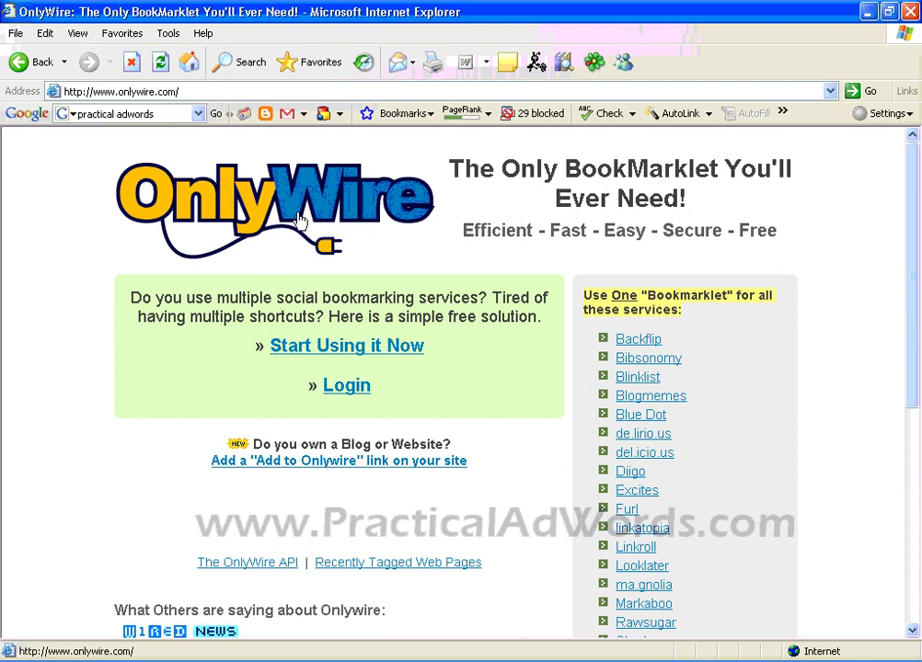
left_click_drag(915, 233, 917, 305)
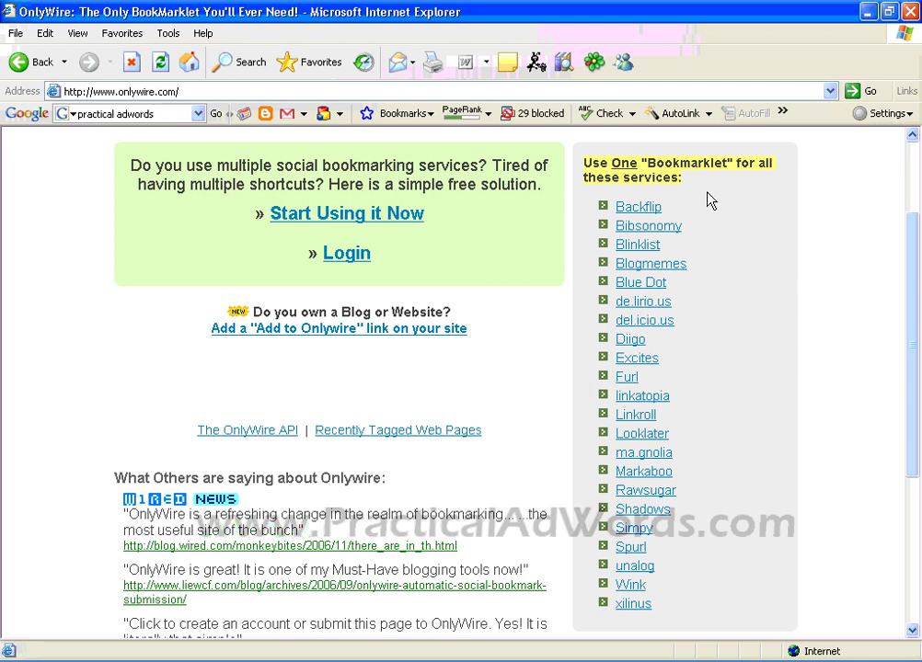
left_click_drag(756, 165, 758, 179)
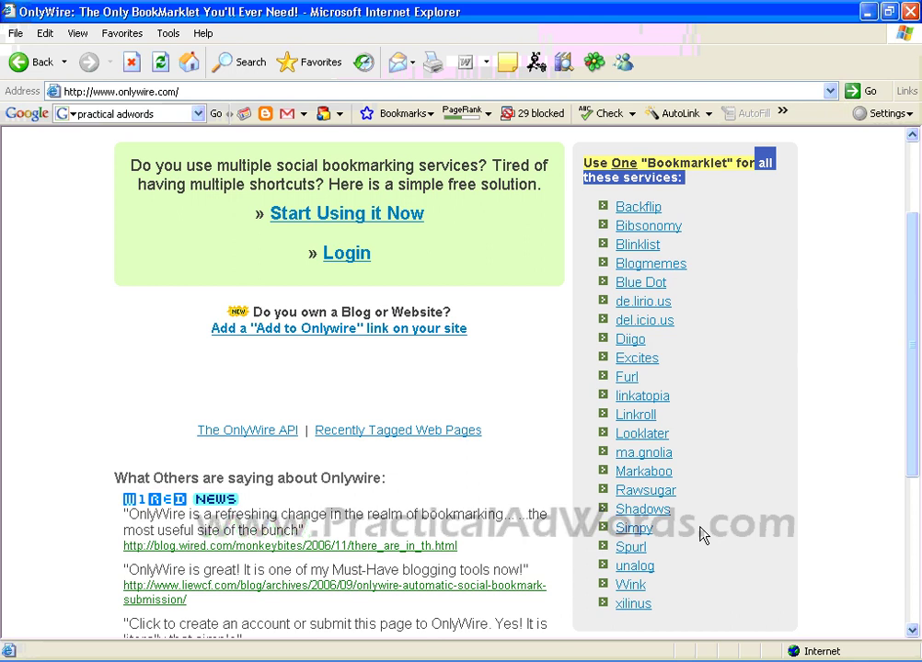
Step: Start the OnlyWire sign-up and enter a username and the account password
left_click(405, 221)
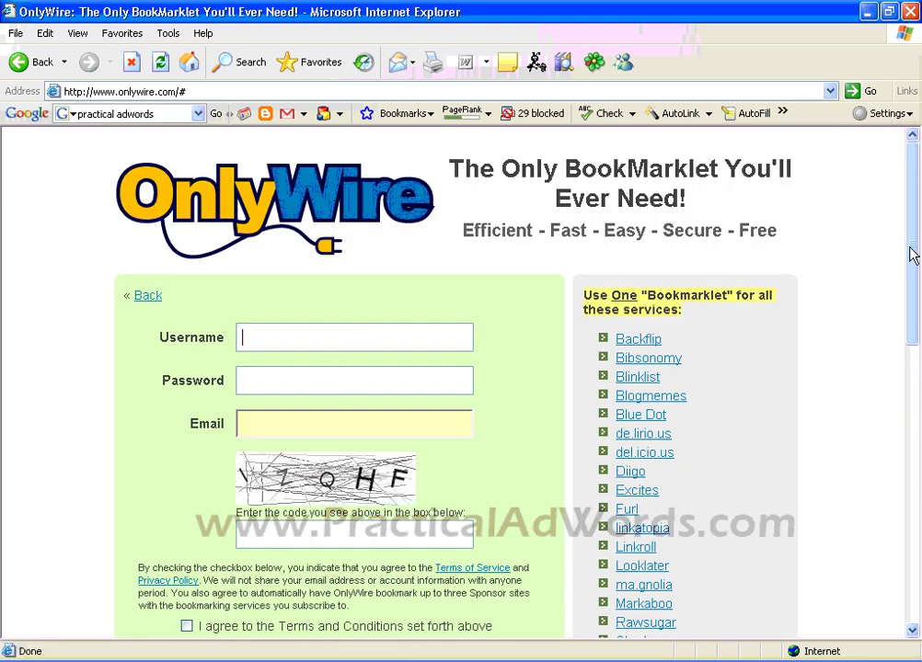
left_click(365, 337)
type("practical")
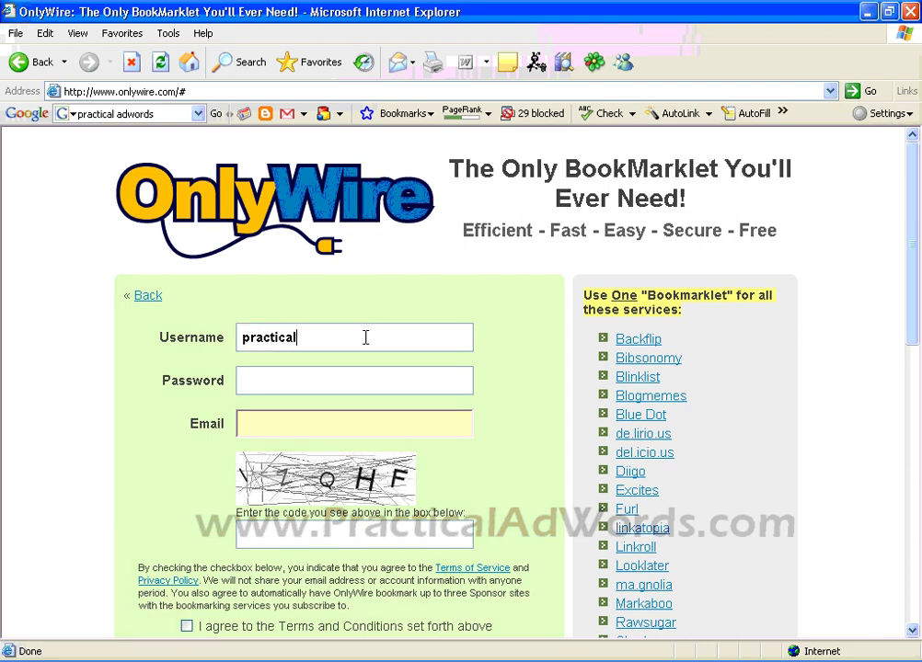
type(" adwords")
key("BackSpace")
left_click(305, 376)
type("•••")
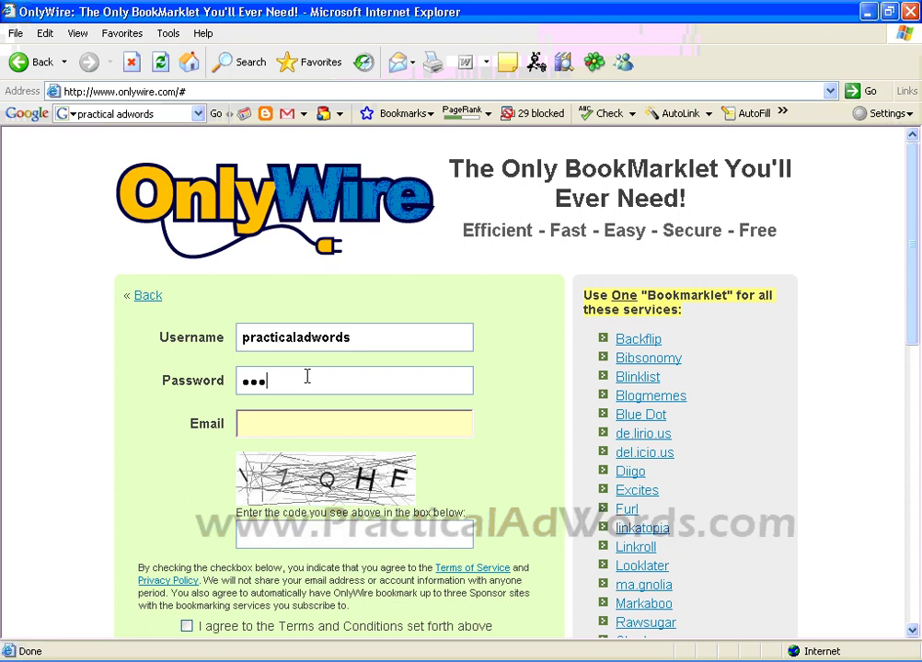
type("•••••")
Step: Enter the e-mail address and verification code, accept the terms, and submit
left_click(304, 424)
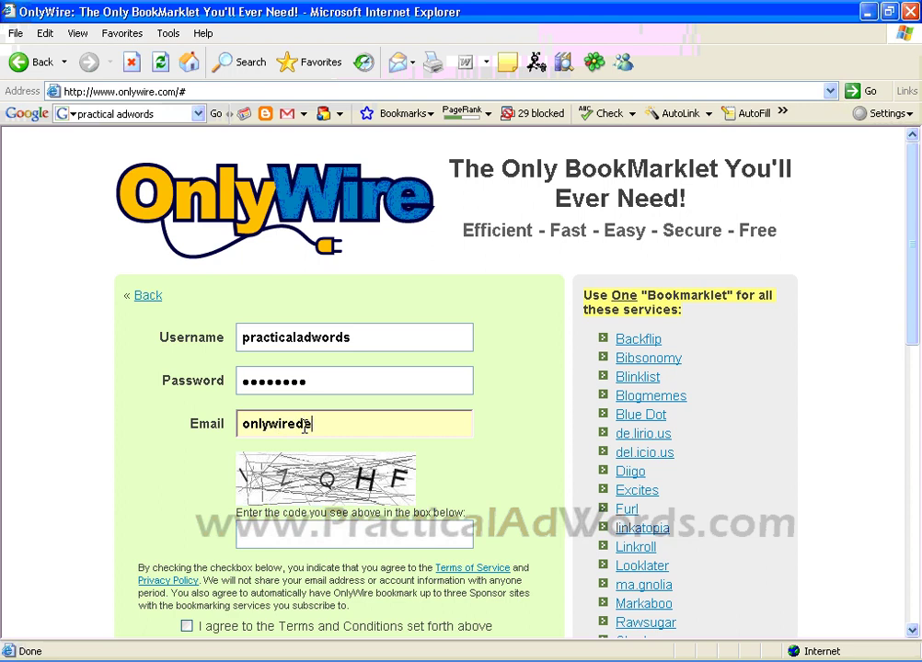
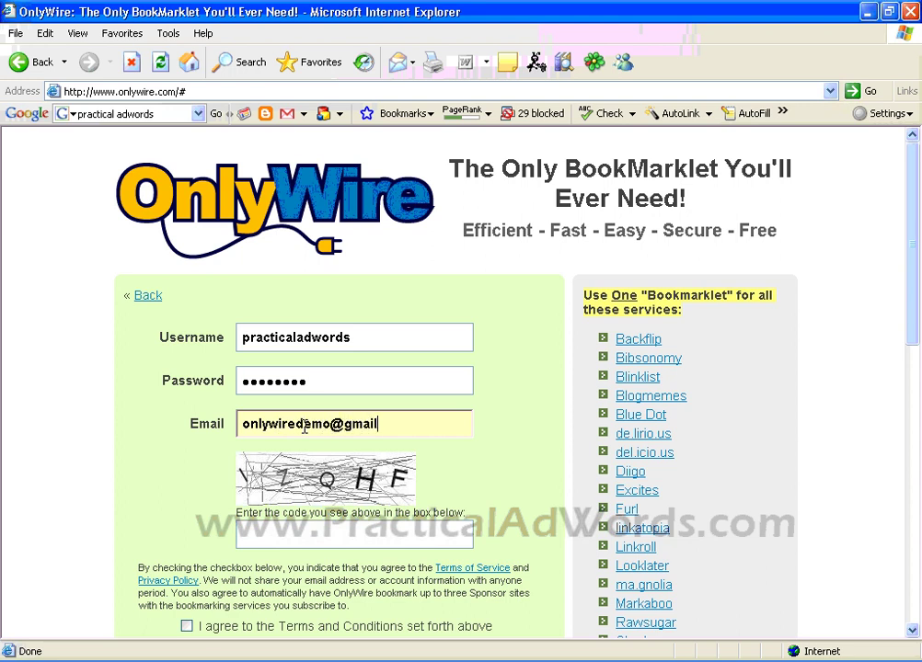
left_click(370, 537)
scroll(917, 395, "down", 2)
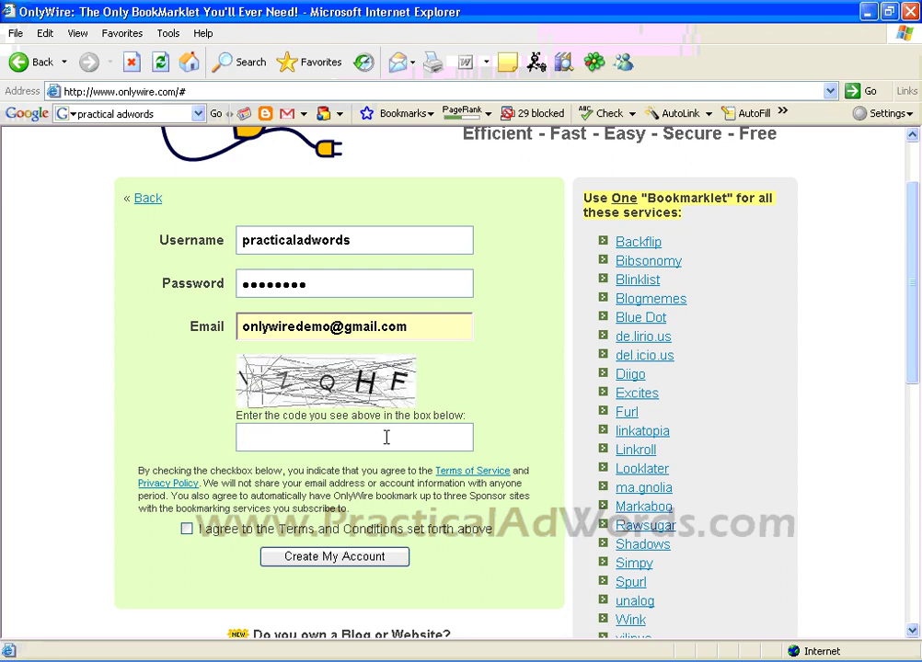
type("IZQHF")
left_click(186, 529)
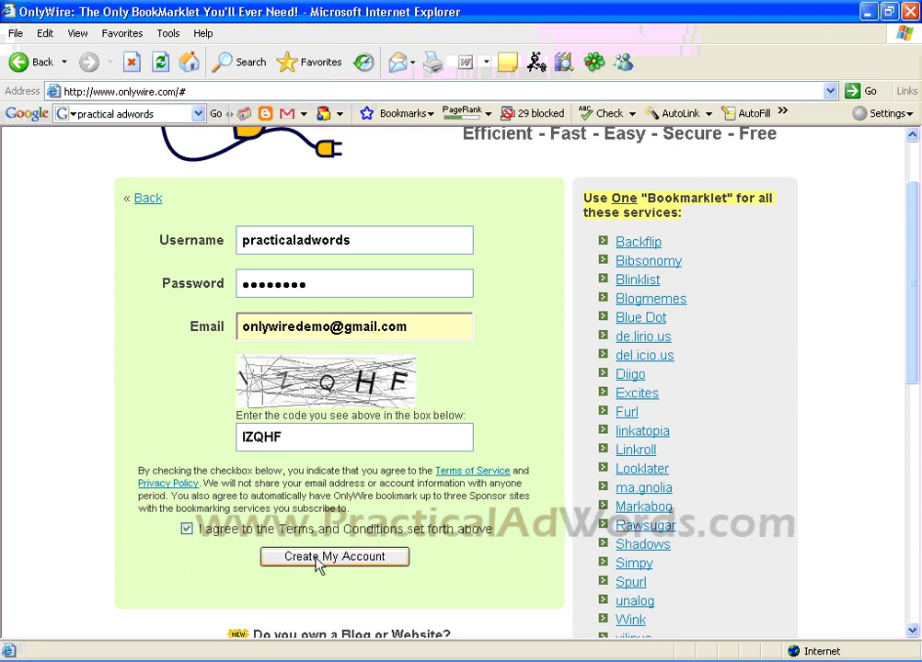
left_click(317, 557)
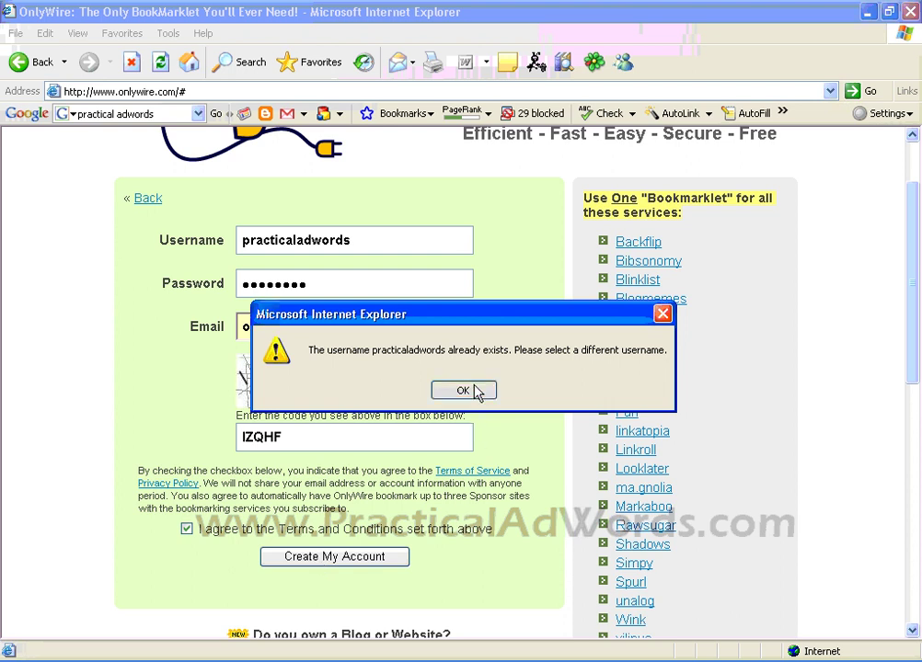
Step: Dismiss the username-exists alert, enter a different username, and create the account
left_click(474, 391)
left_click(370, 241)
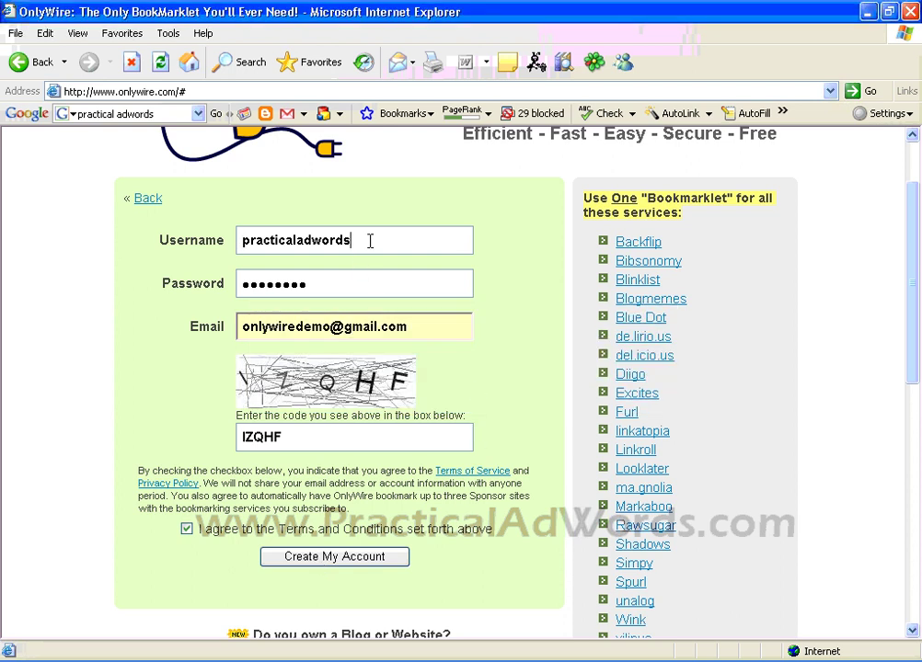
key("BackSpace")
key("BackSpace")
key("BackSpace")
key("BackSpace")
key("BackSpace")
key("BackSpace")
key("BackSpace")
key("BackSpace")
key("BackSpace")
key("BackSpace")
key("BackSpace")
key("BackSpace")
key("BackSpace")
key("BackSpace")
key("BackSpace")
key("BackSpace")
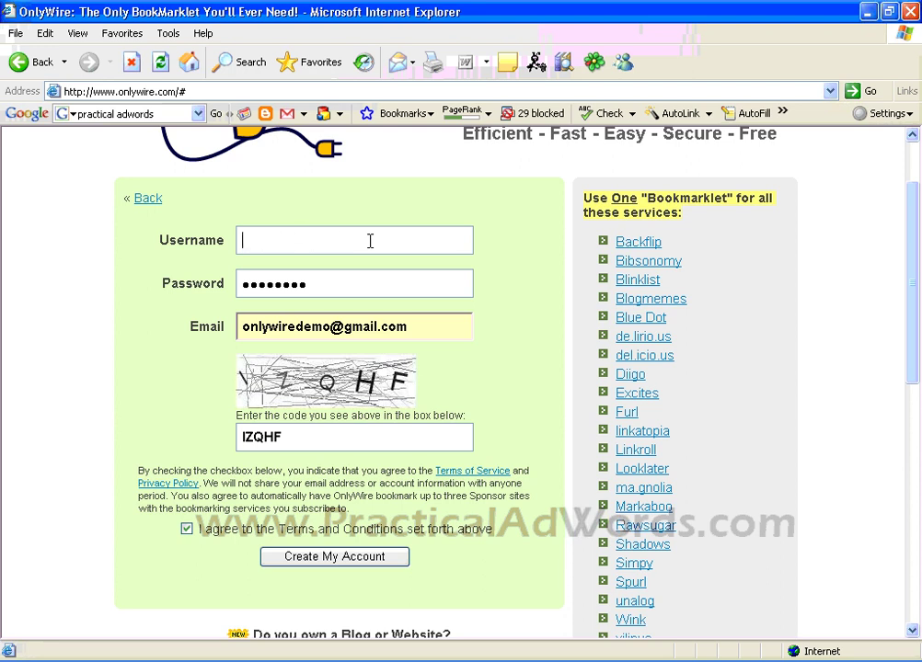
type("onlywiredemo")
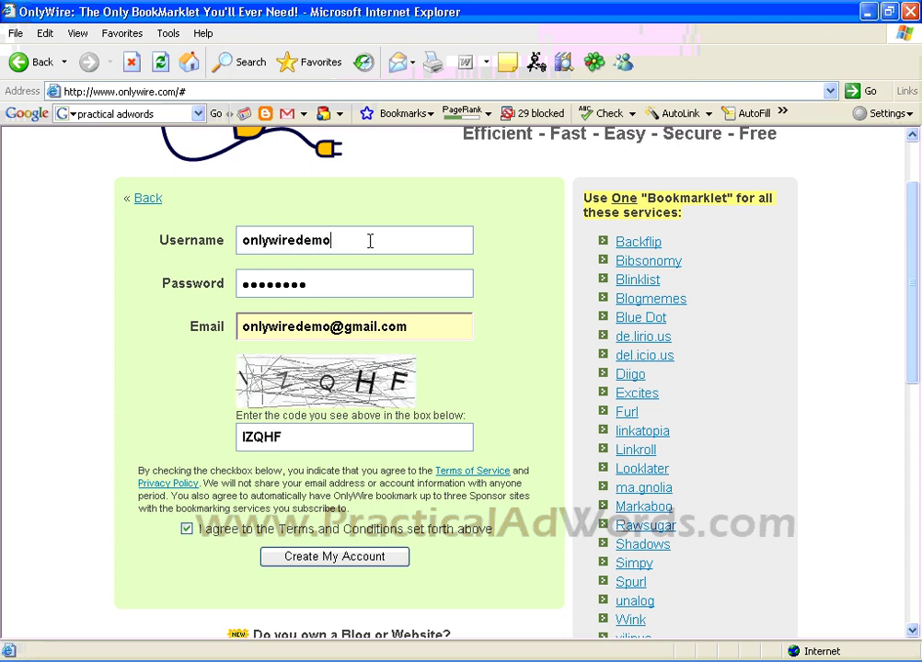
left_click(336, 558)
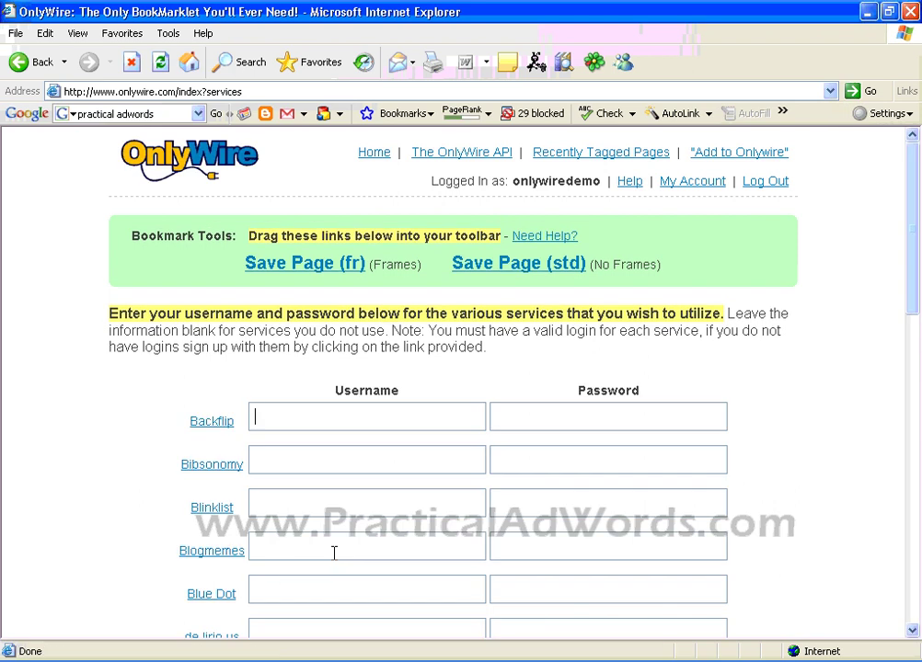
left_click_drag(915, 256, 918, 280)
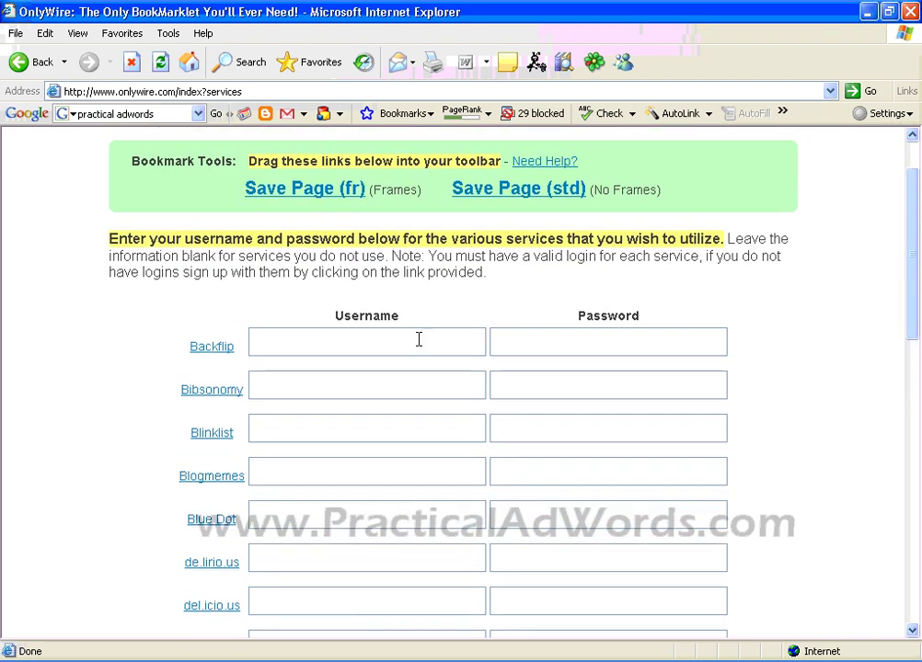
left_click(368, 338)
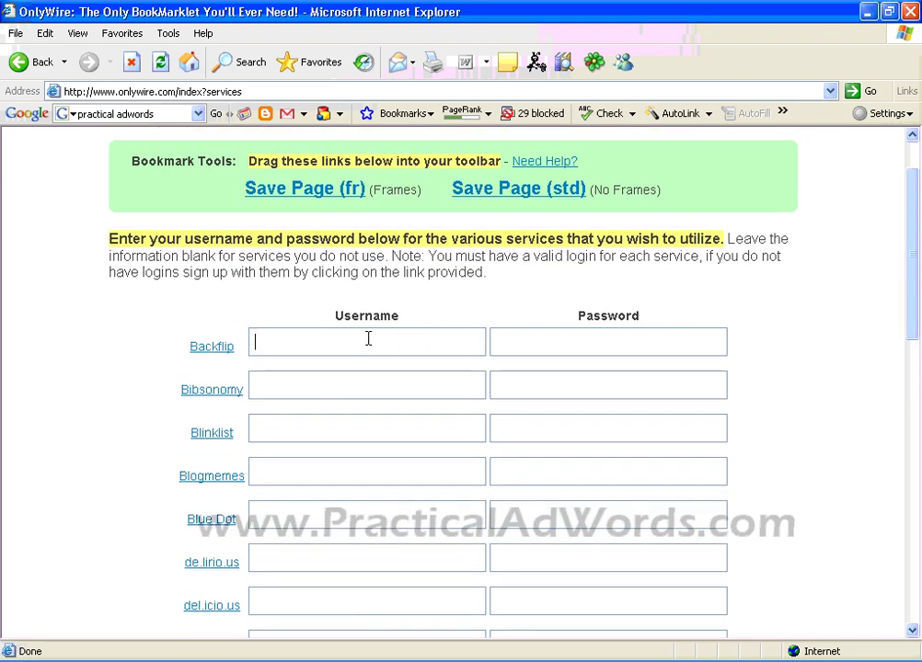
left_click(586, 346)
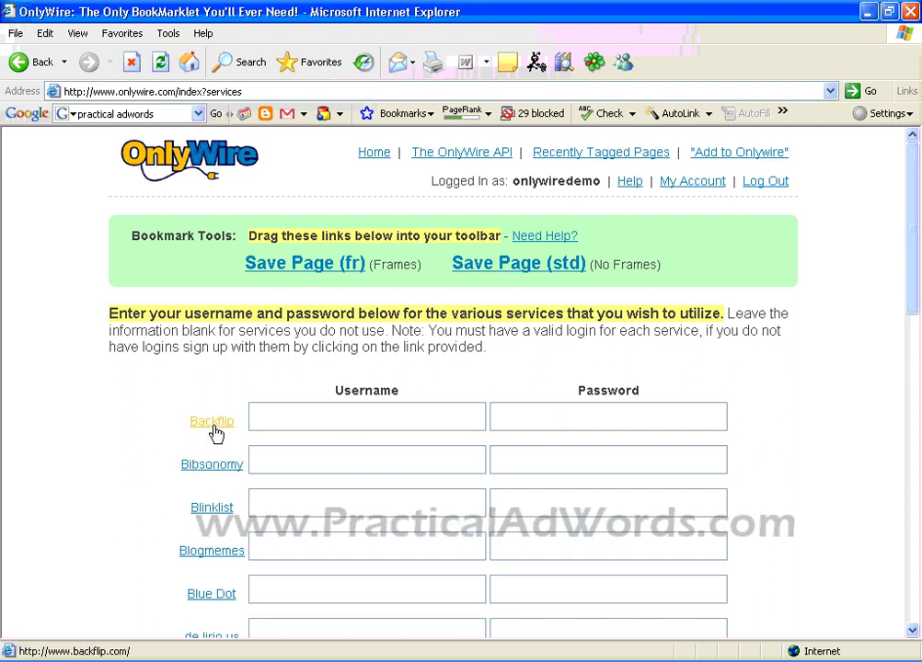
left_click(215, 433)
Step: Move the Backflip login pop-up to the centre and enlarge and widen it
left_click_drag(284, 69, 602, 225)
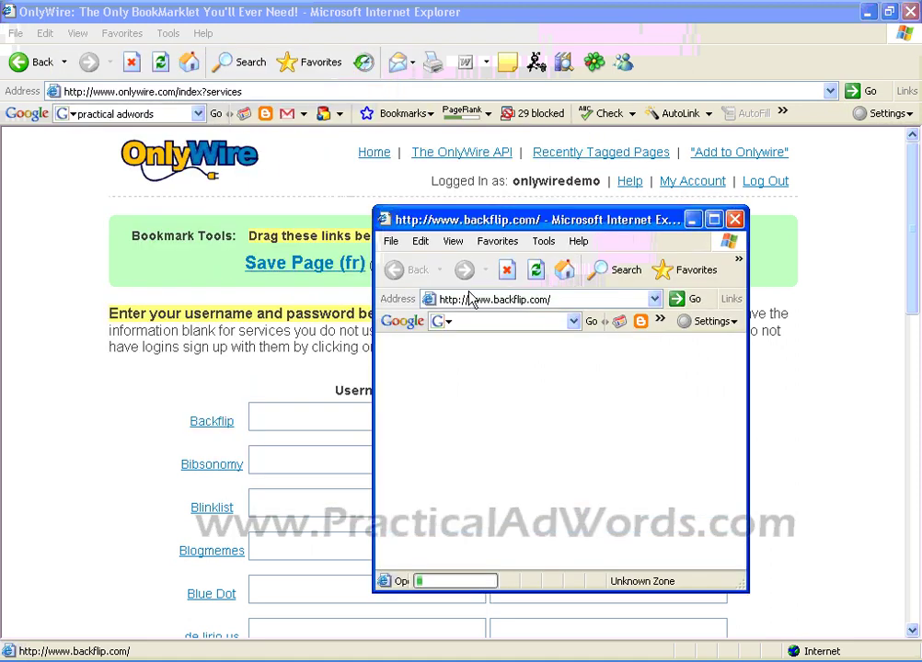
left_click_drag(372, 209, 224, 156)
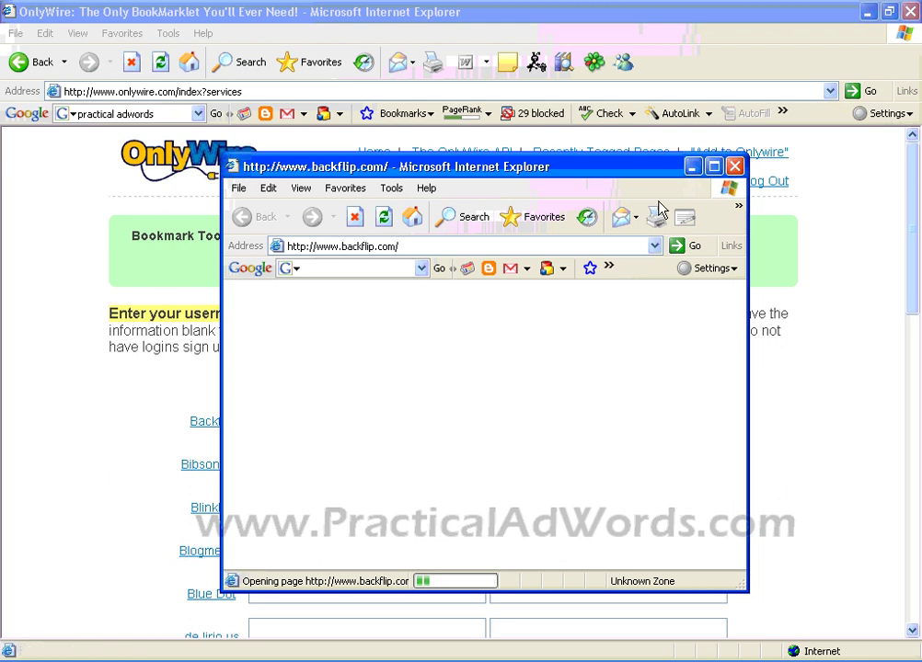
left_click(734, 167)
left_click_drag(914, 204, 917, 331)
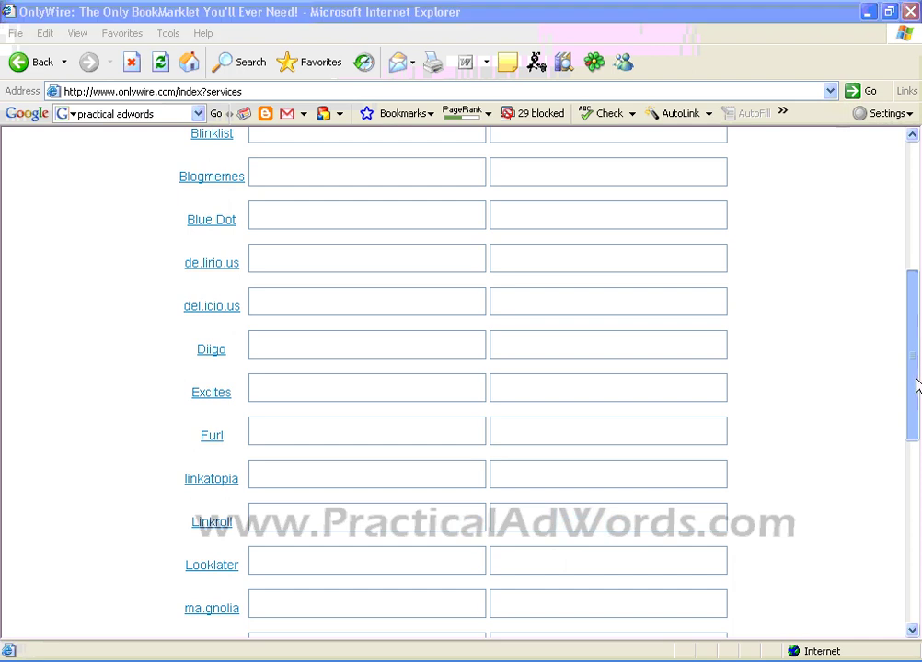
left_click_drag(916, 386, 916, 258)
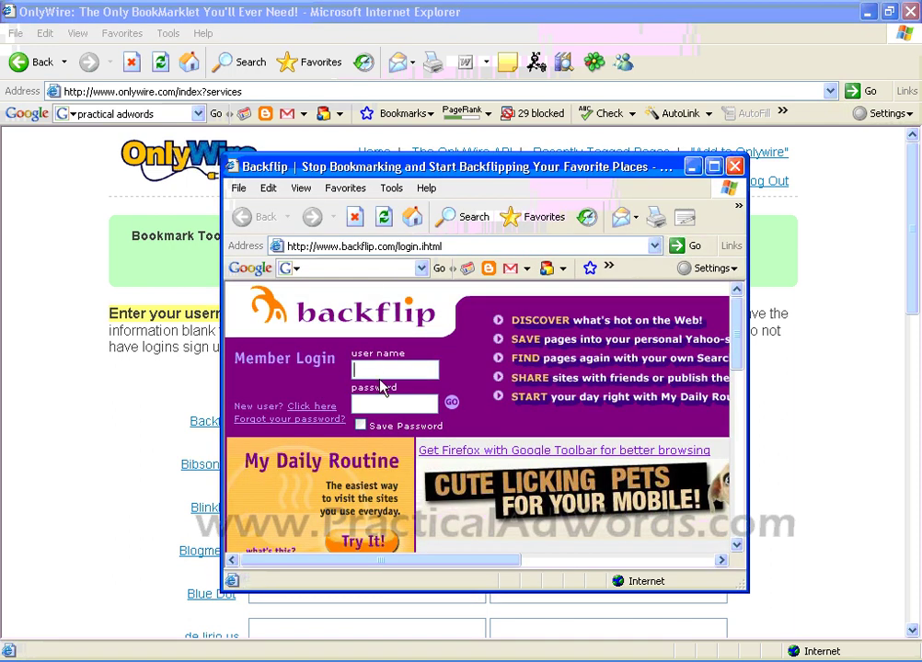
left_click(382, 370)
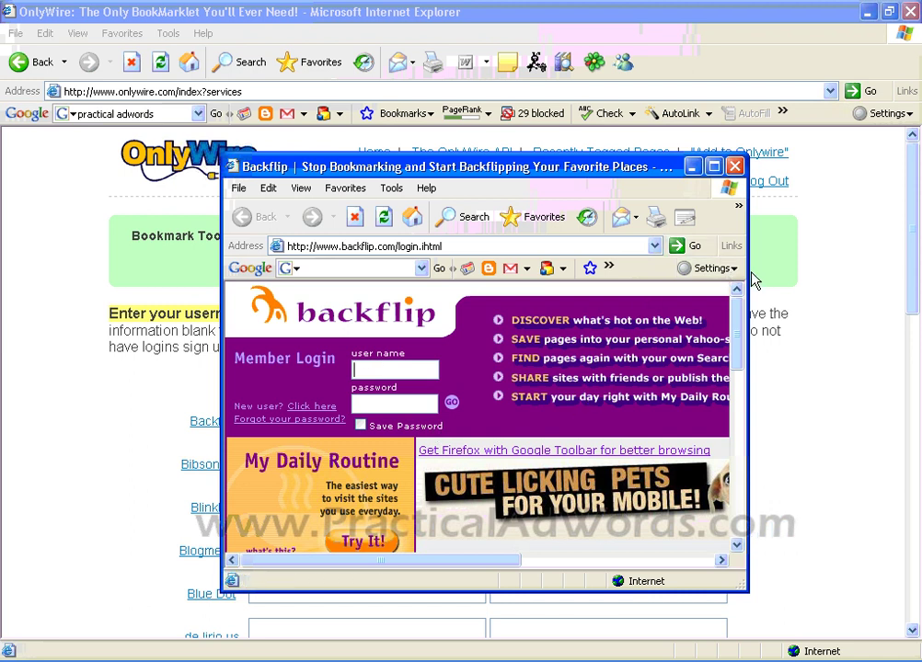
left_click_drag(747, 280, 905, 280)
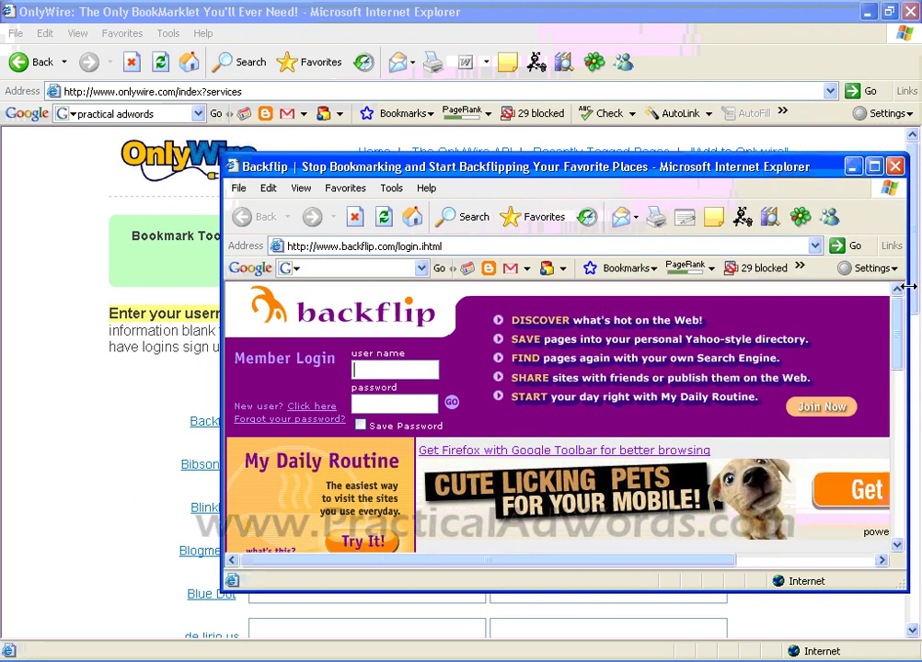
Step: Open Backflip's Join Now form and fill in the name and e-mail address
left_click(811, 407)
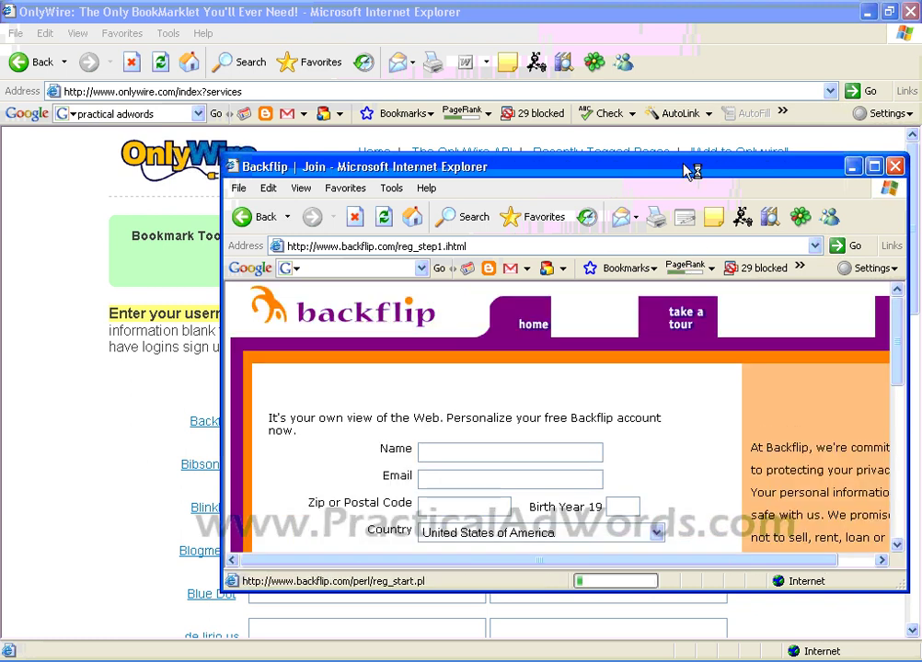
left_click_drag(684, 168, 508, 107)
left_click(349, 393)
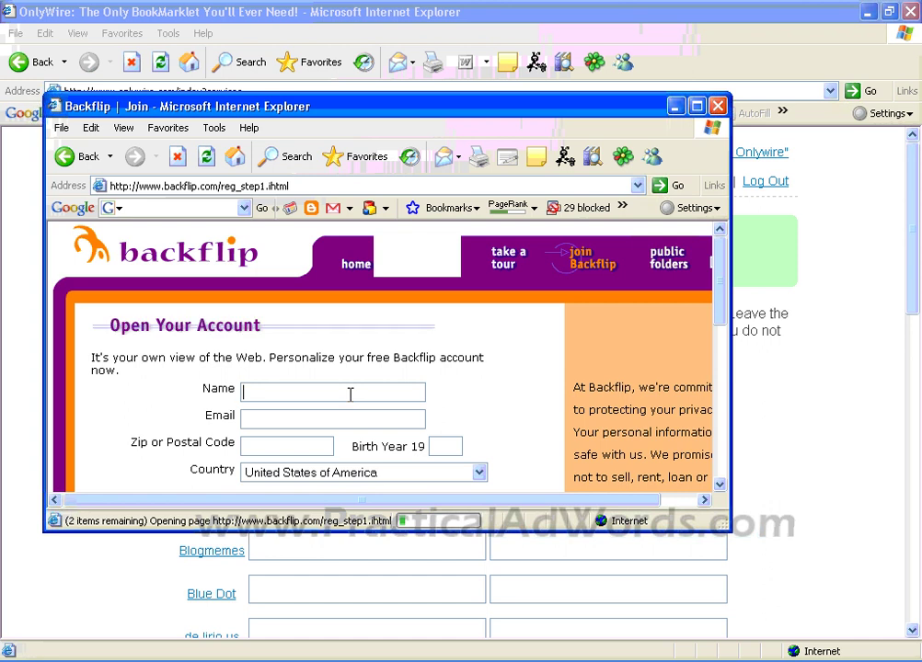
type("onlyw")
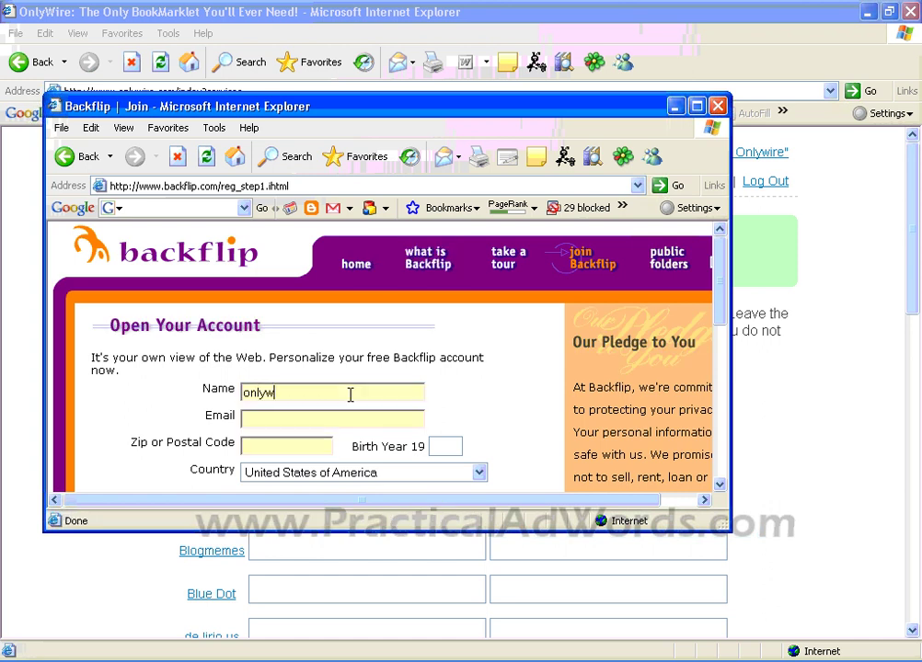
type("iredemo")
left_click_drag(349, 393, 244, 393)
key("ctrl+c")
key("Tab")
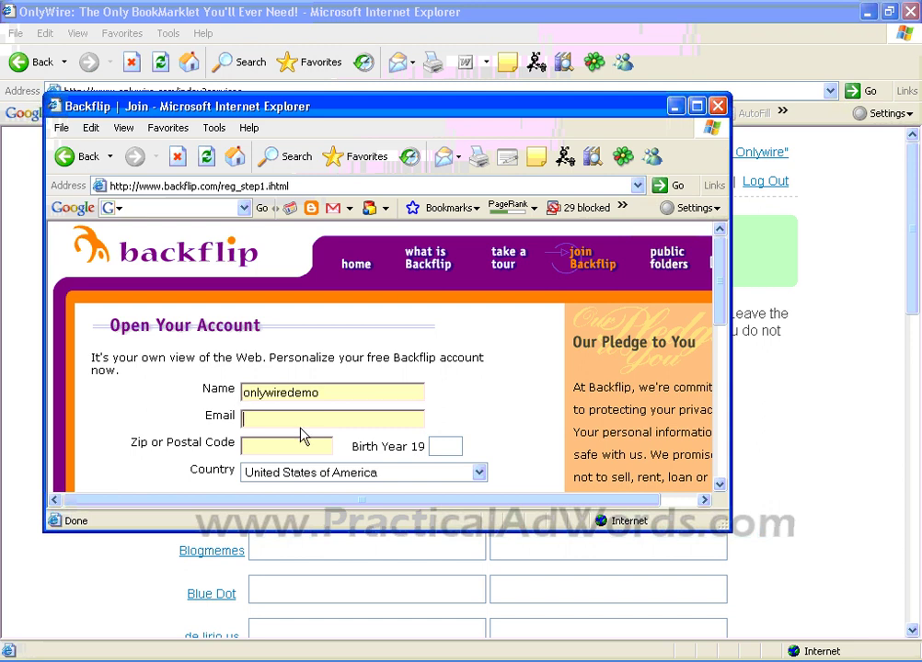
key("ctrl+v")
type("@")
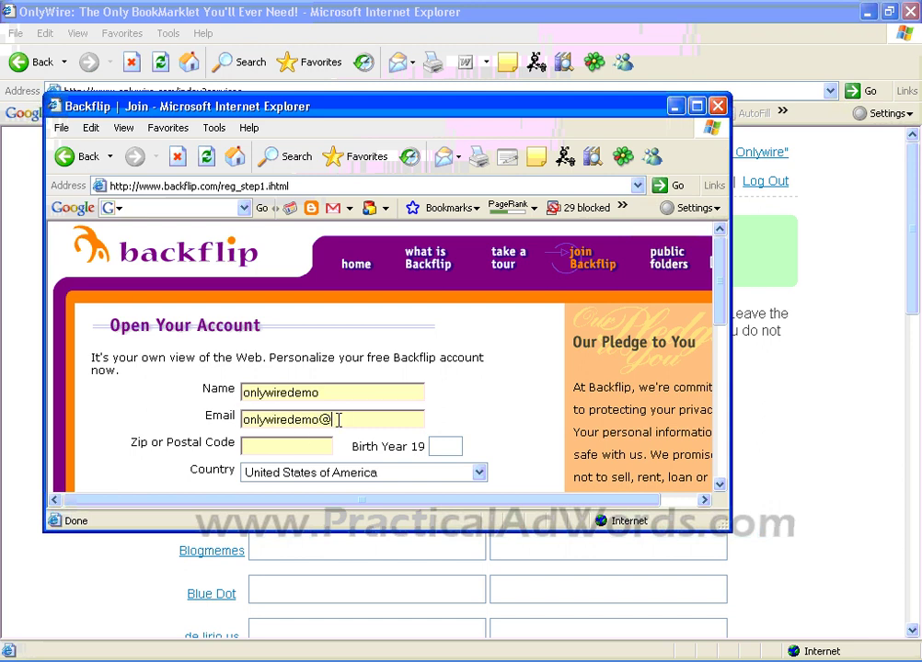
type("gmail.com")
Step: Paste the copied name as the user name and enter the password twice
scroll(726, 336, "down", 2)
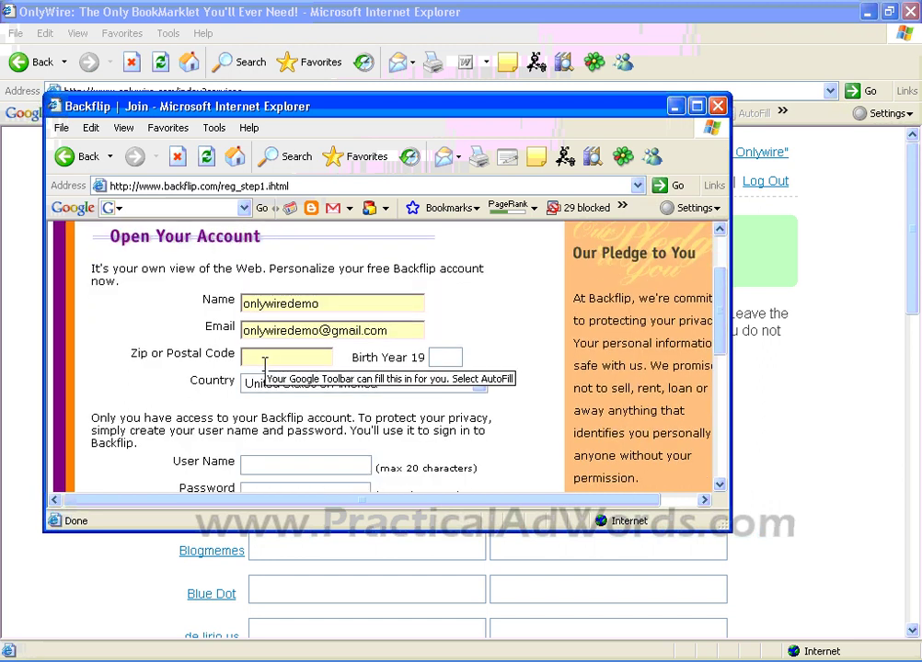
left_click(448, 357)
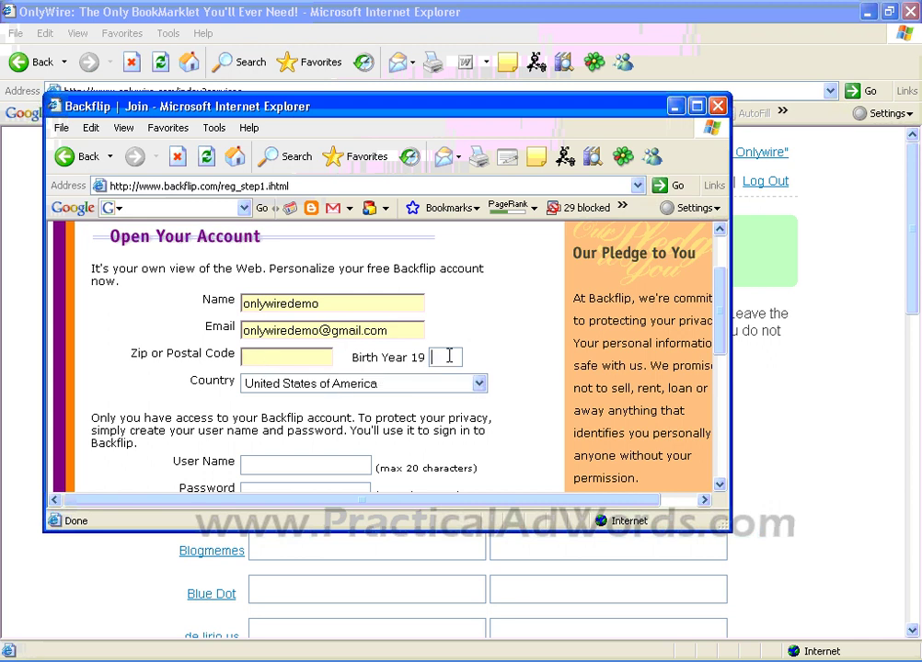
scroll(448, 357, "down", 1)
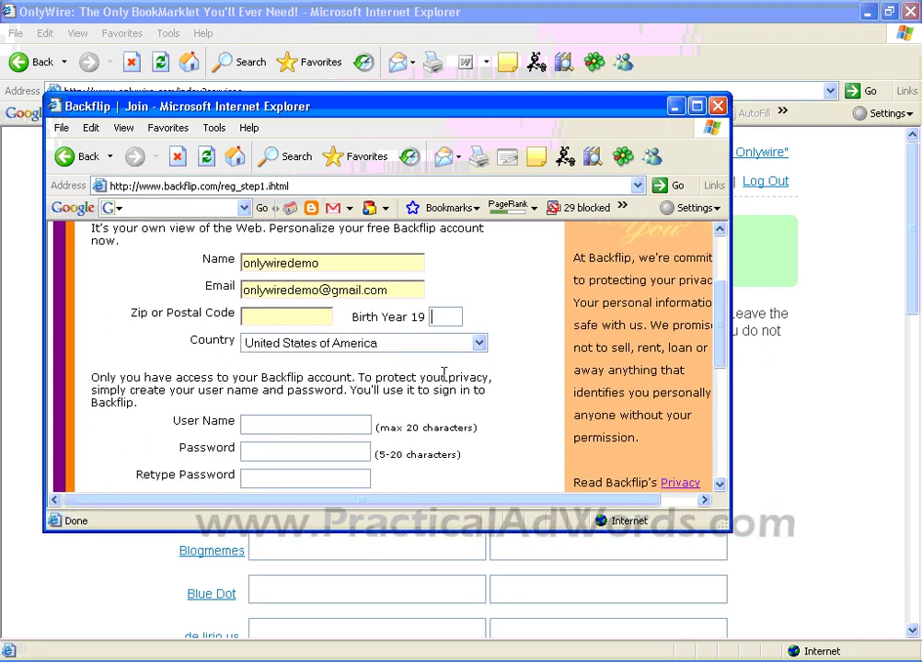
scroll(480, 364, "down", 1)
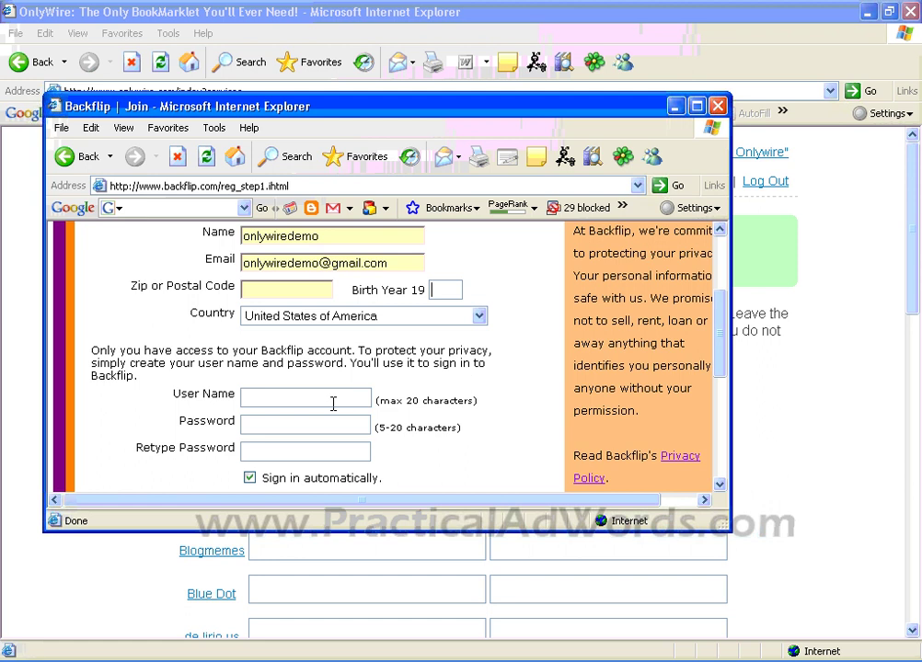
left_click_drag(362, 230, 240, 236)
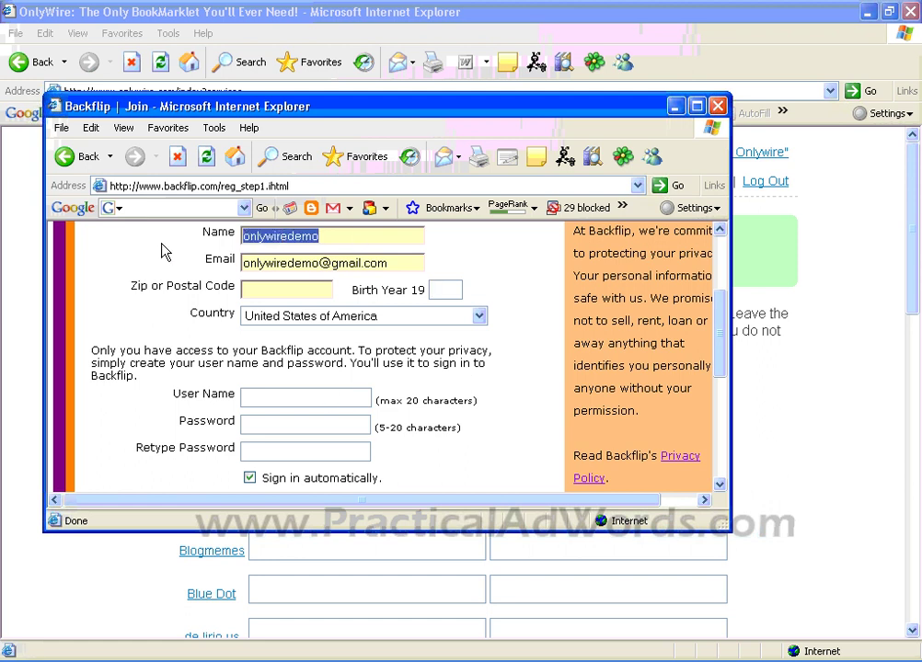
key("ctrl+c")
left_click(309, 397)
key("ctrl+v")
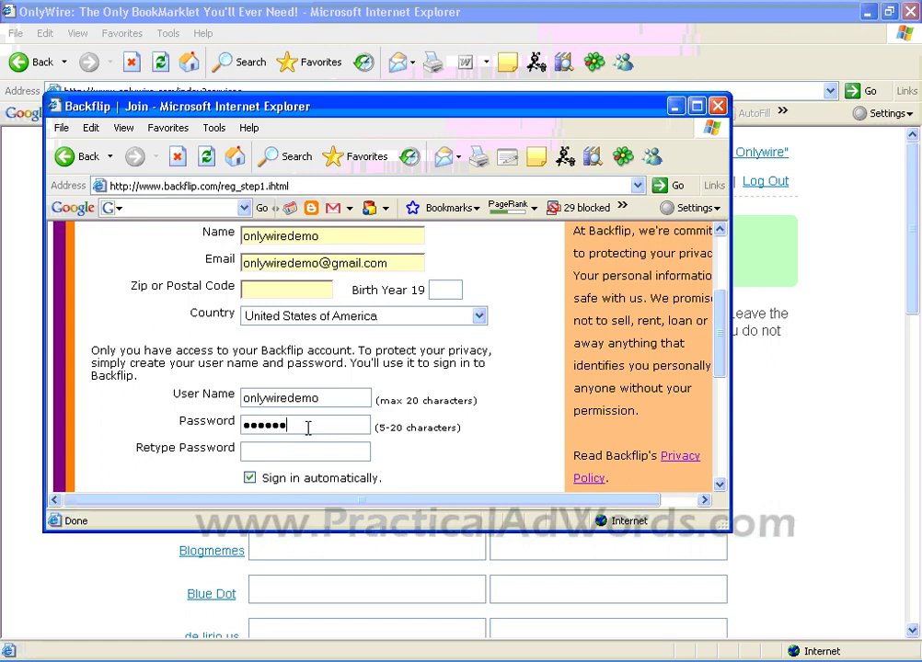
left_click(306, 452)
scroll(487, 436, "down", 3)
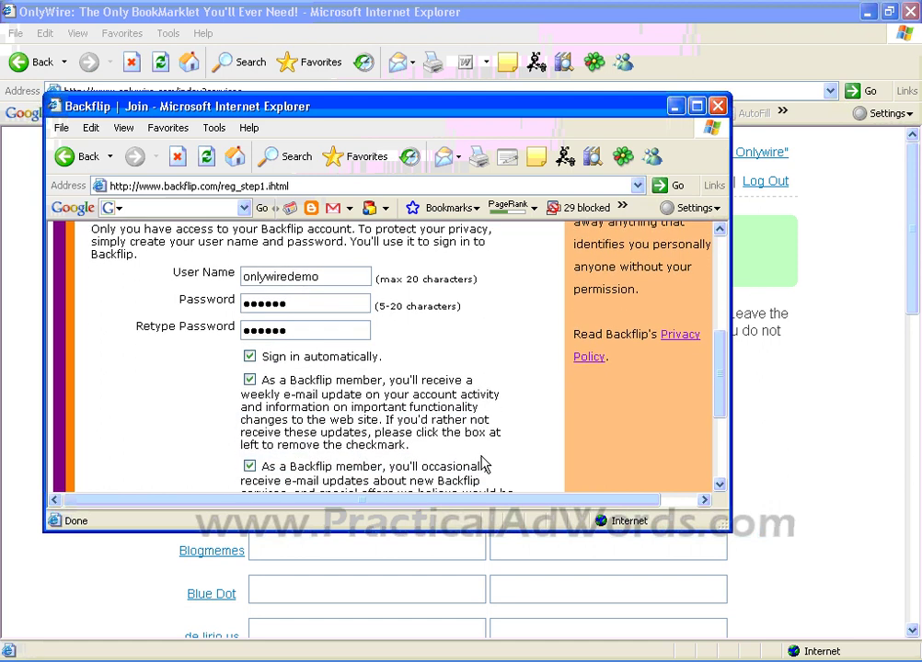
Step: Turn off automatic sign-in and all e-mail offers, then submit the form
left_click(249, 357)
left_click(249, 379)
left_click_drag(719, 384, 719, 419)
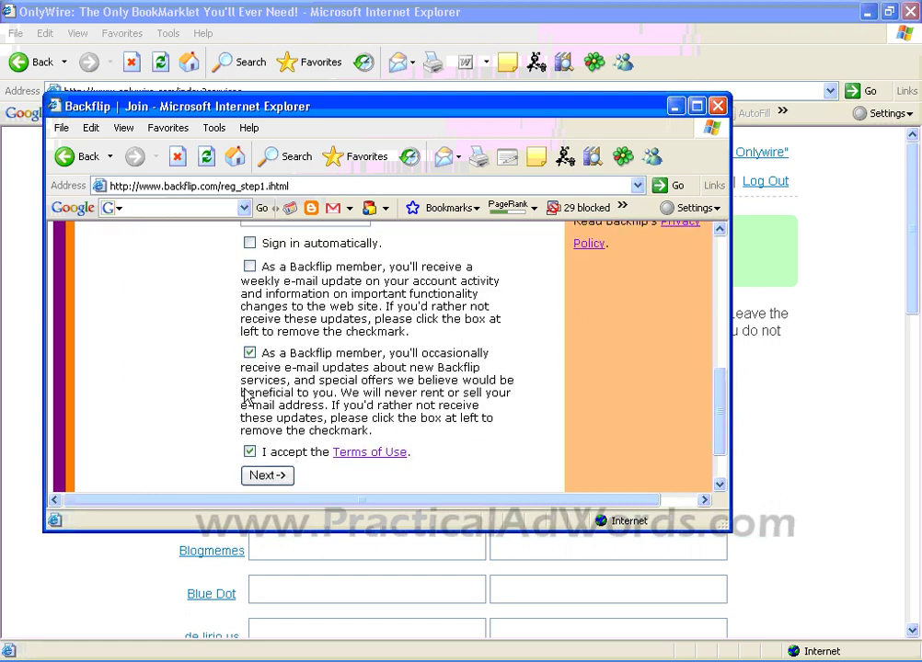
left_click(250, 352)
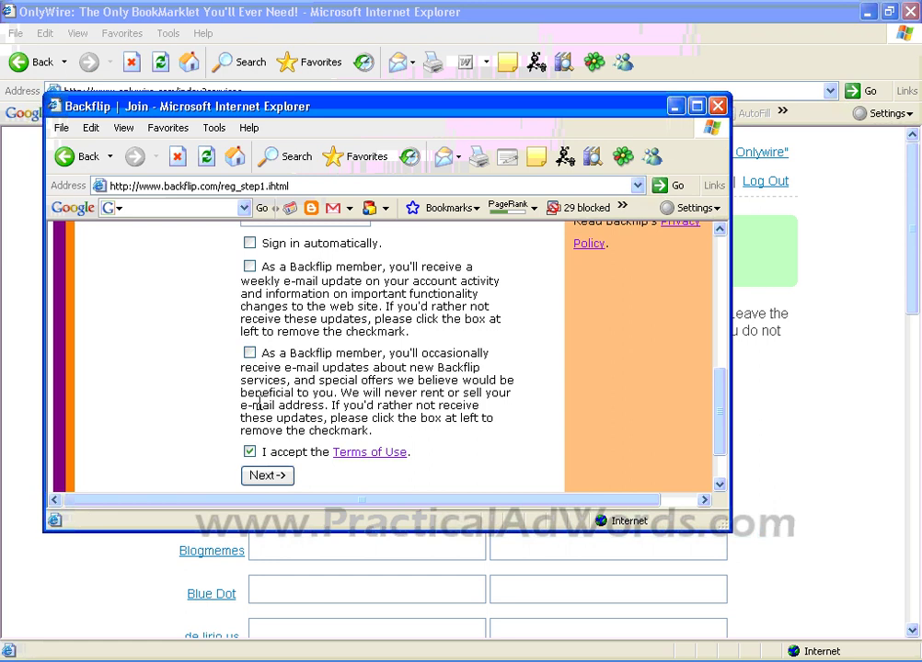
left_click(267, 476)
left_click(464, 398)
Step: Enter birth year 80, choose Singapore as country, and resubmit the registration
scroll(568, 368, "up", 5)
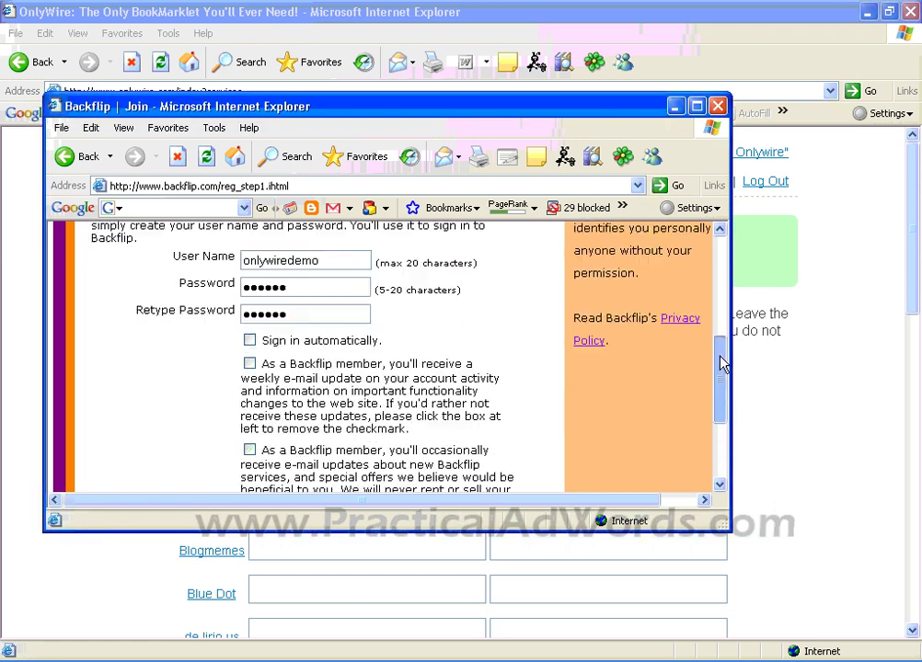
left_click(447, 298)
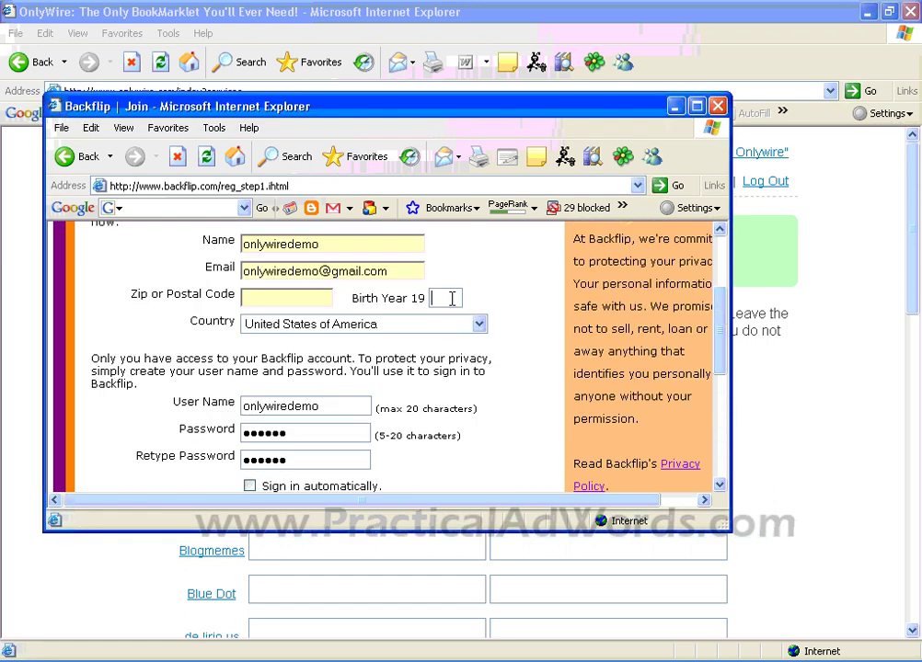
type("80")
left_click(341, 323)
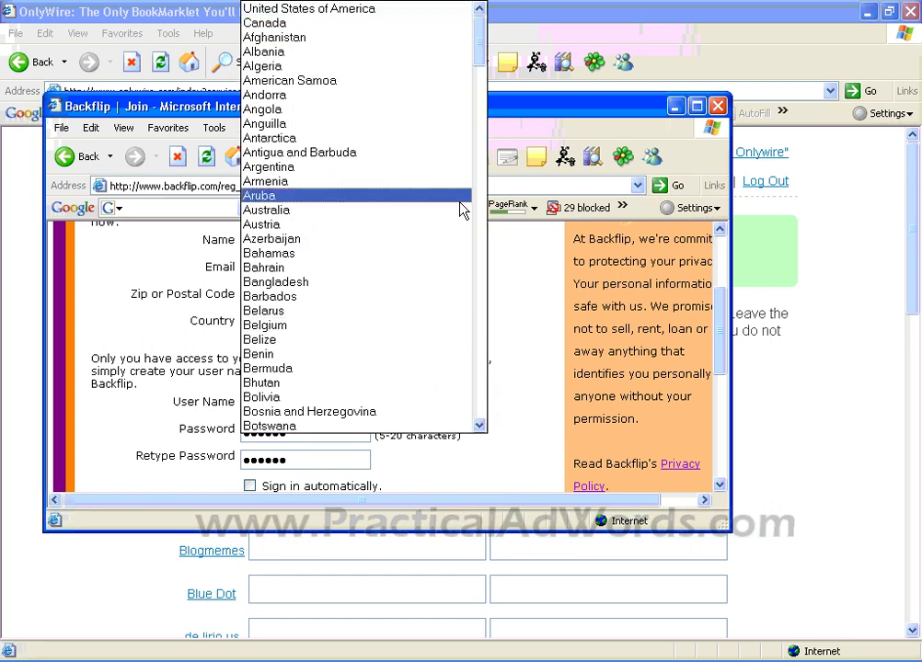
left_click_drag(482, 61, 492, 349)
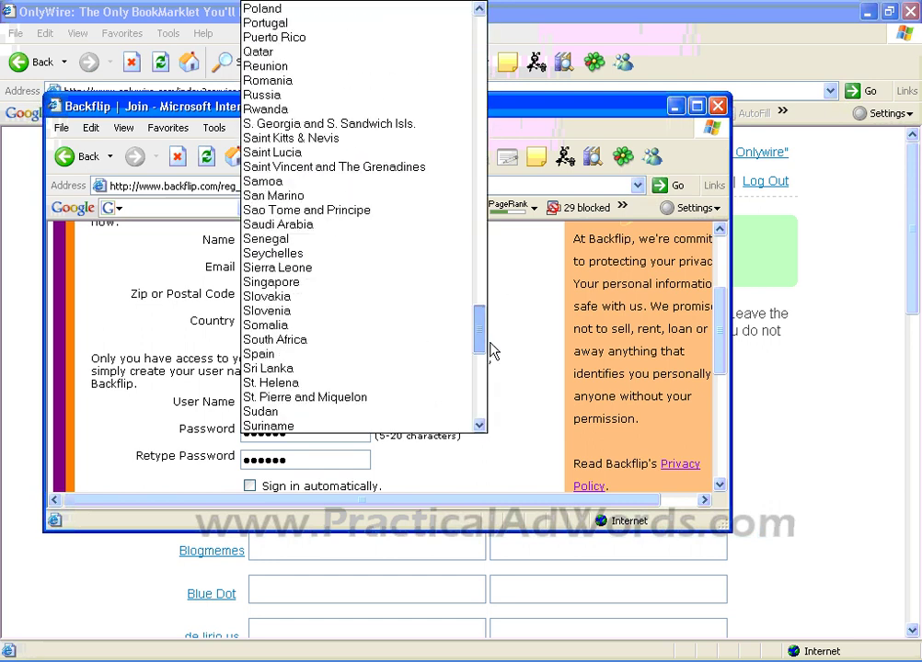
left_click(397, 282)
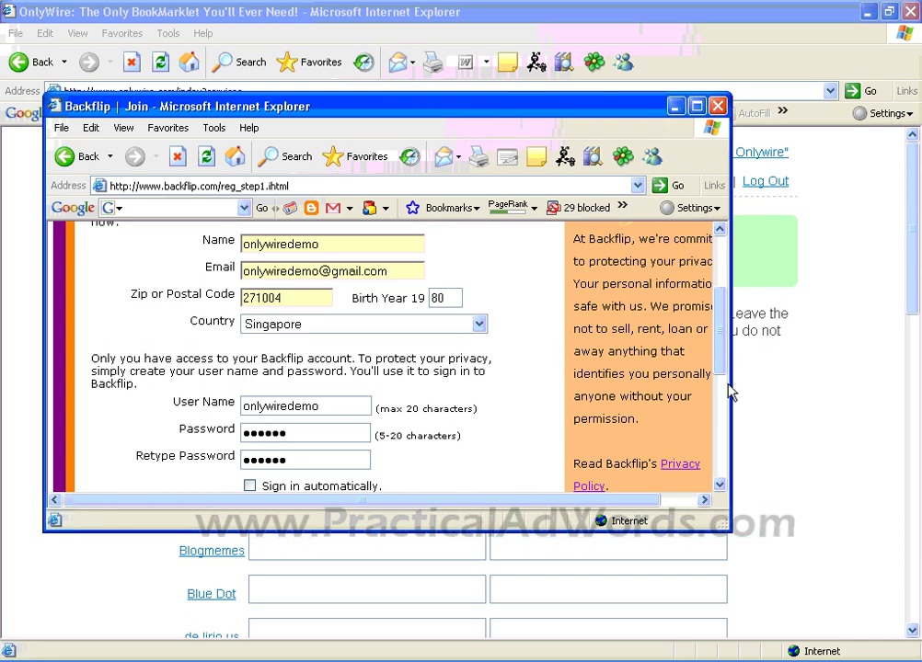
left_click_drag(722, 366, 721, 473)
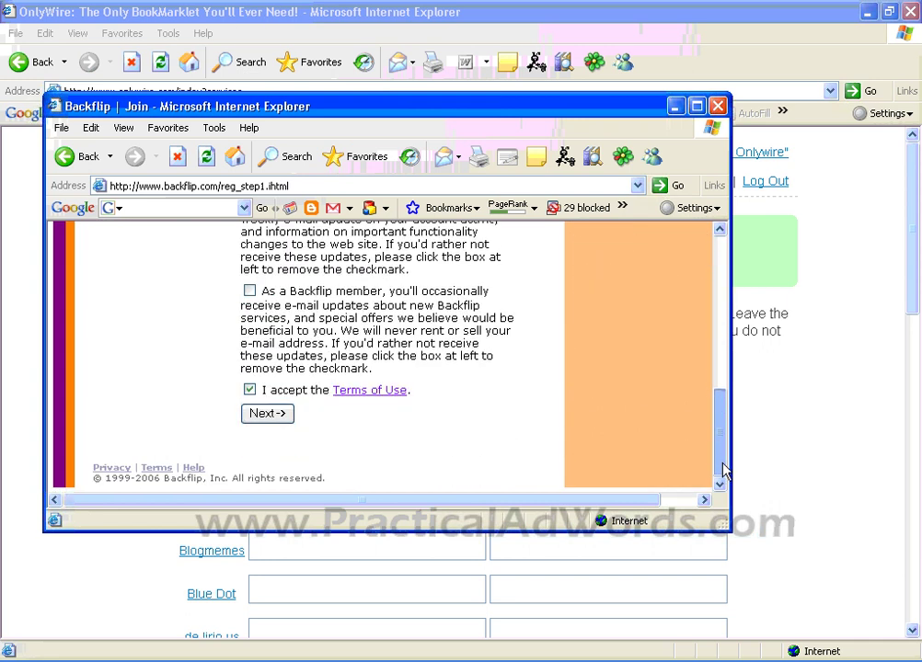
left_click(286, 414)
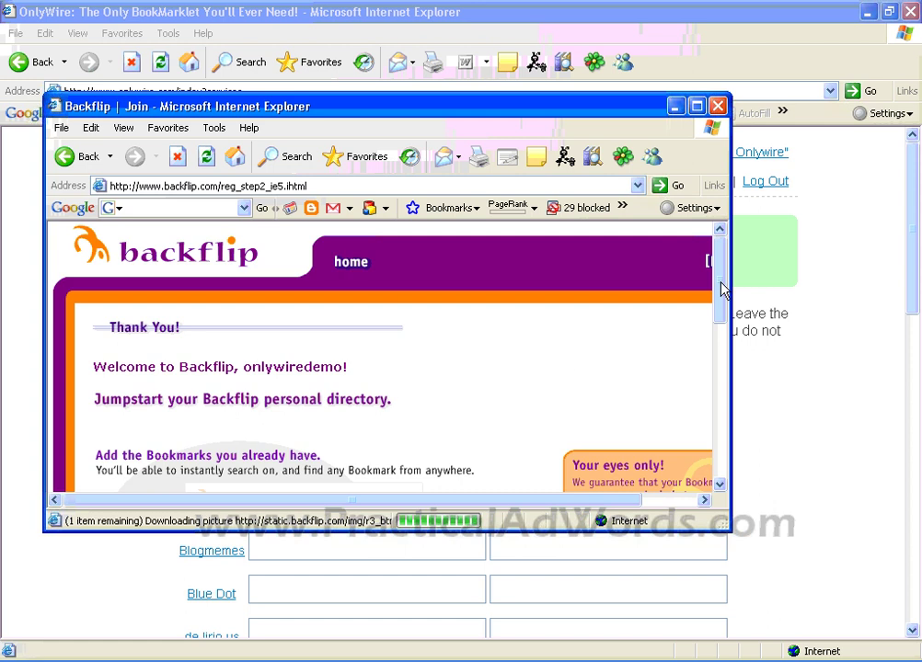
Step: Continue past the Thank You page and skip importing favorites
left_click_drag(720, 288, 644, 386)
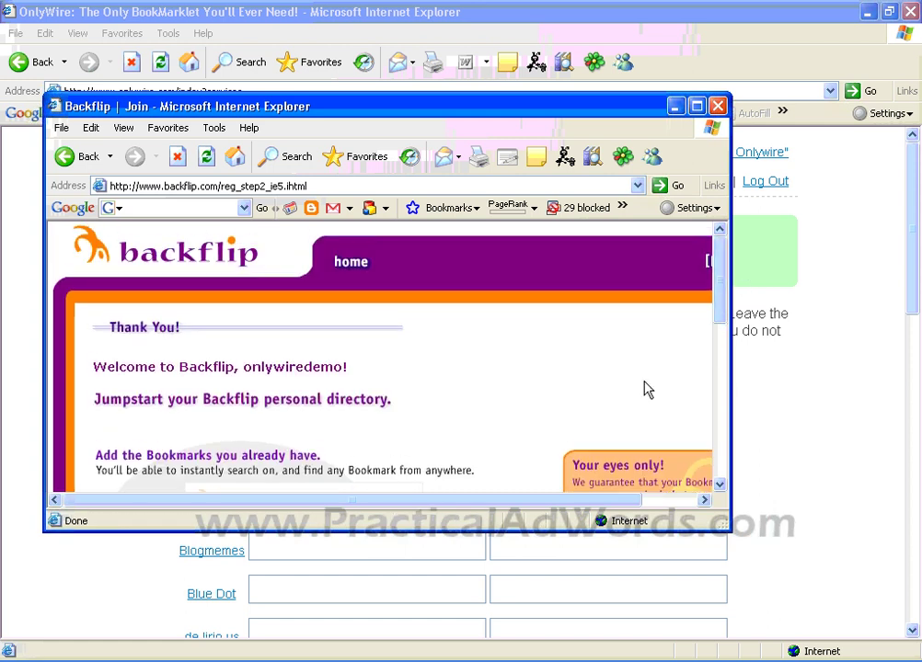
left_click_drag(520, 501, 628, 504)
left_click_drag(721, 304, 720, 479)
left_click_drag(584, 514, 419, 510)
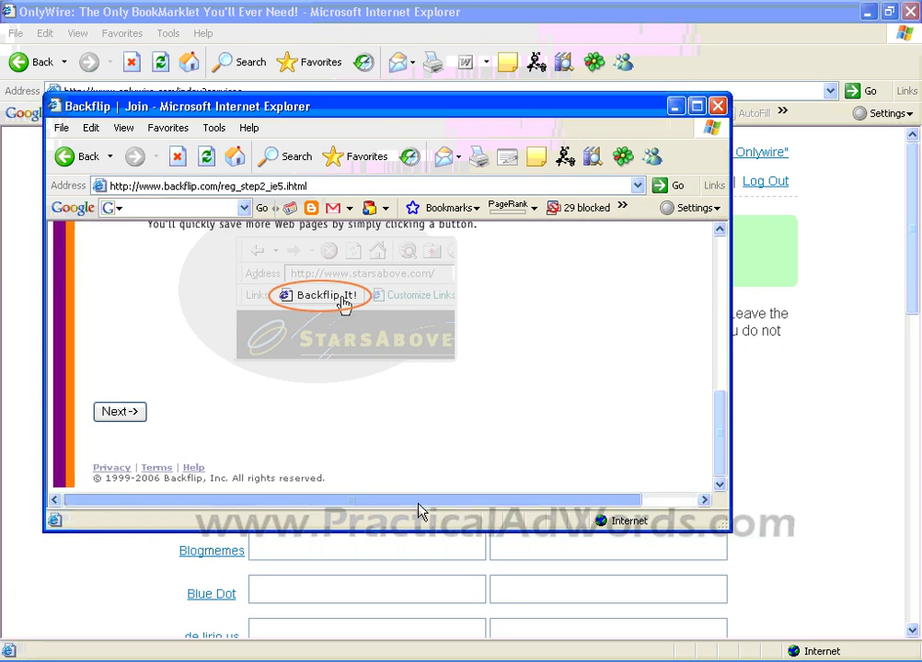
left_click(106, 413)
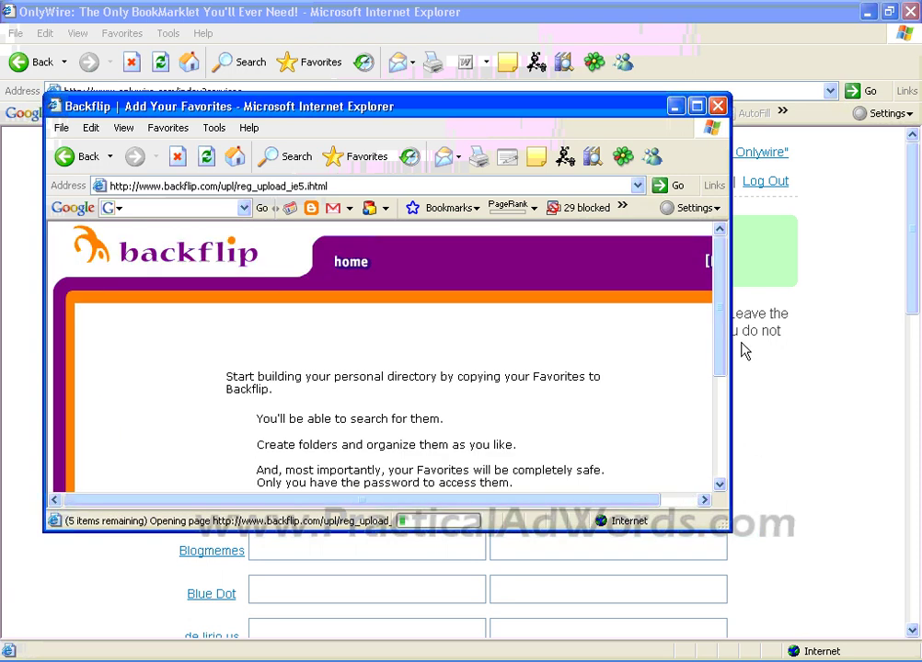
left_click_drag(720, 324, 723, 450)
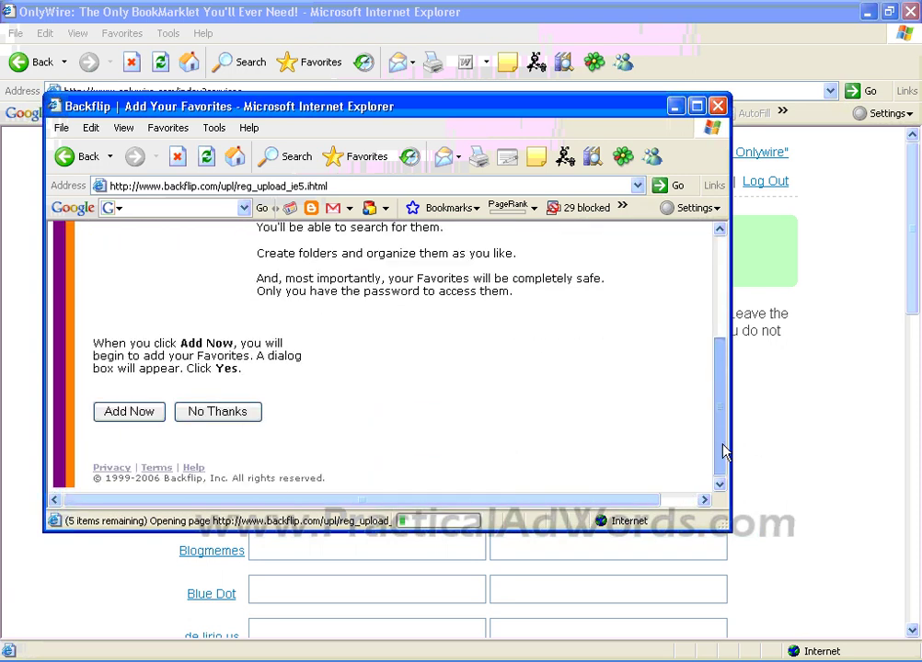
left_click(230, 414)
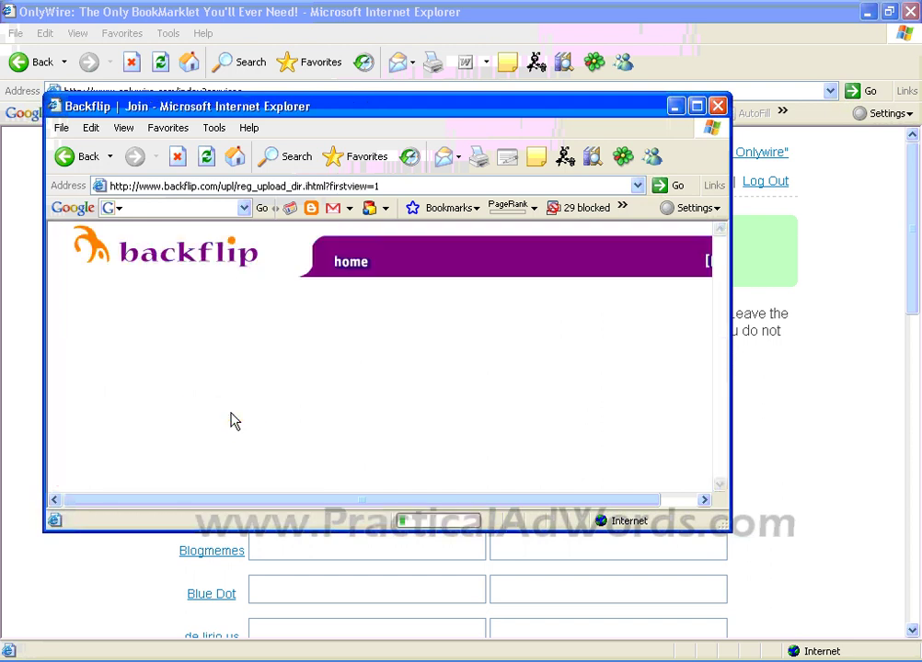
Step: Clear all suggested categories and continue past the browser add-on page
left_click_drag(720, 308, 696, 432)
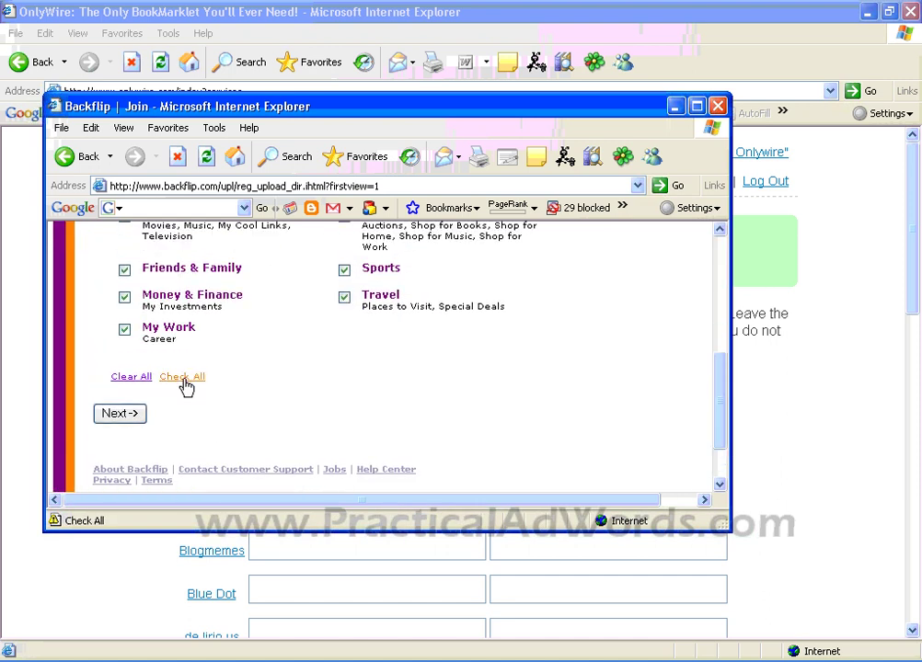
left_click(135, 377)
left_click(129, 419)
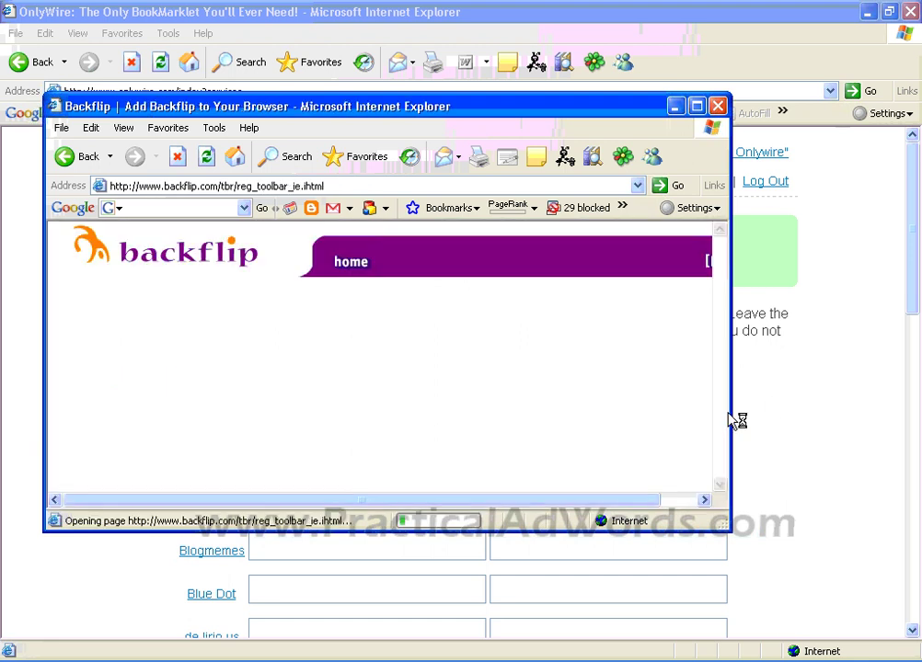
left_click_drag(725, 263, 726, 439)
left_click(116, 419)
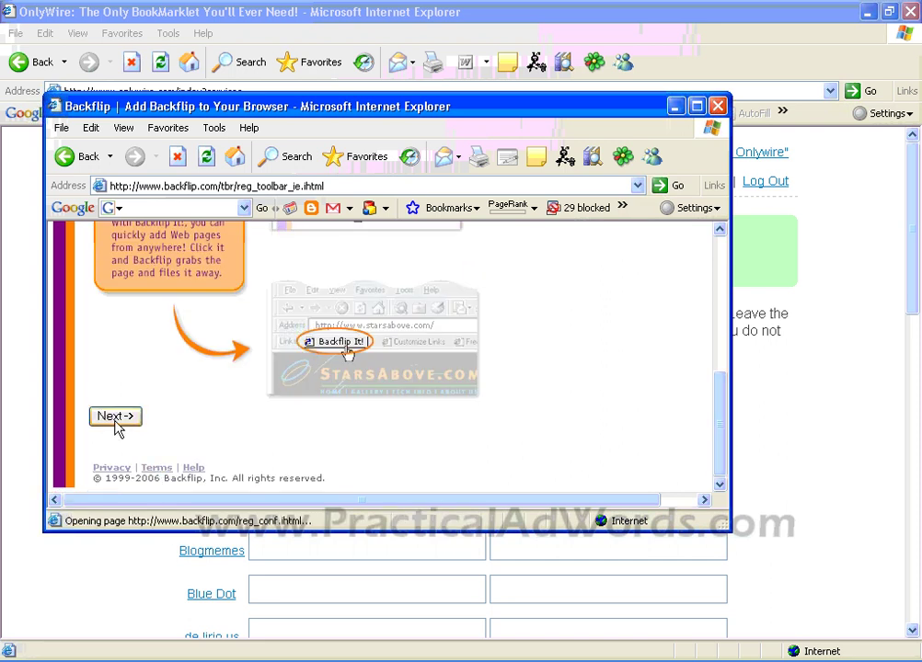
left_click_drag(720, 267, 718, 217)
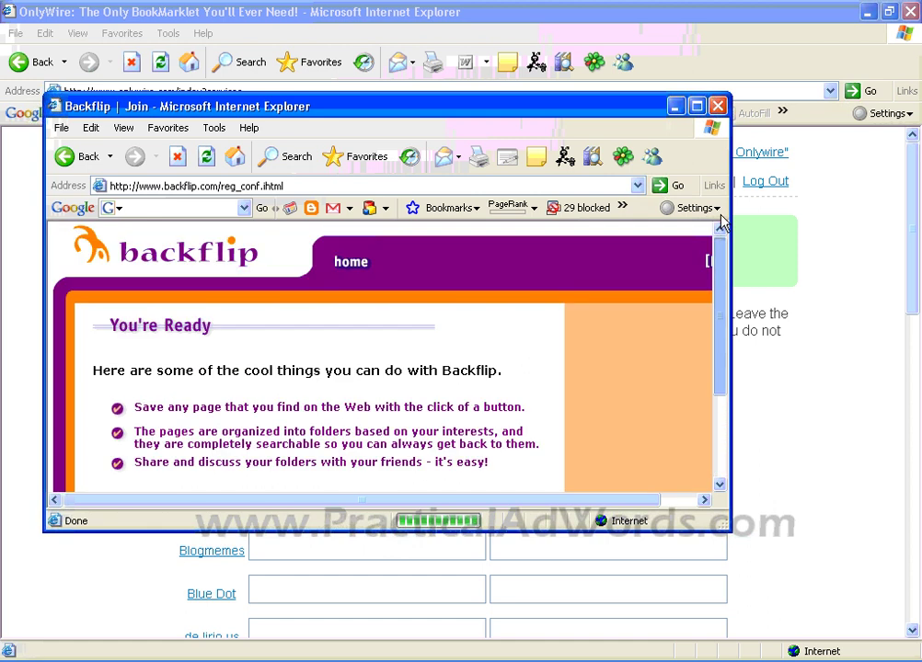
Step: Go to the new Backflip home page, sign out, and close the Backflip window
left_click(692, 501)
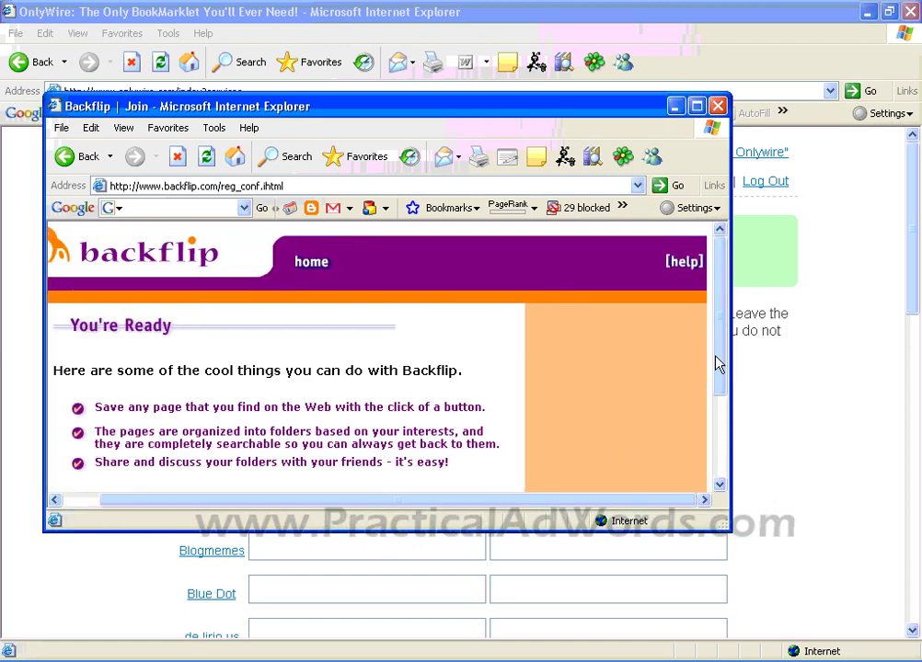
left_click_drag(715, 365, 726, 478)
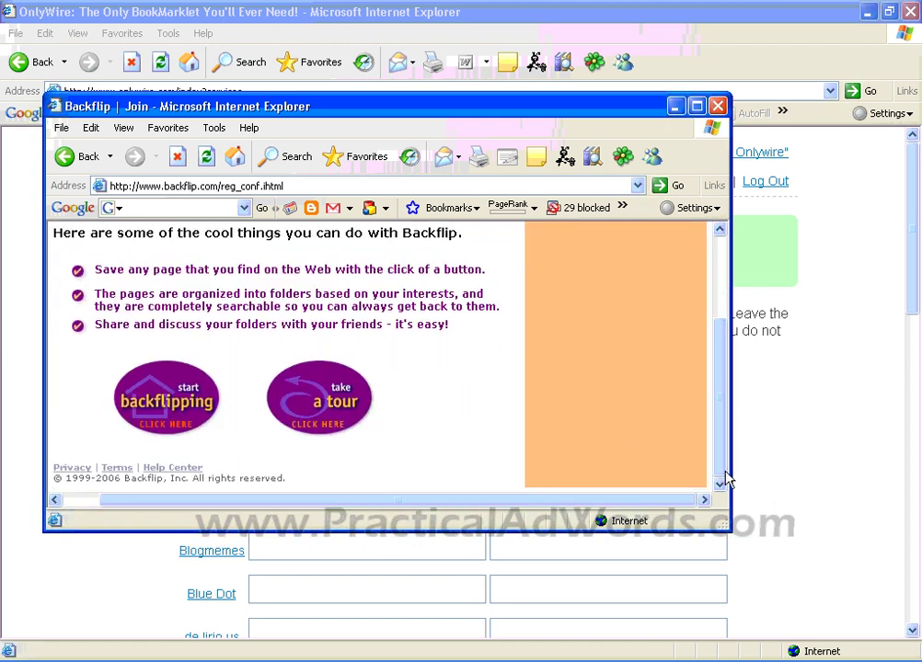
left_click(175, 421)
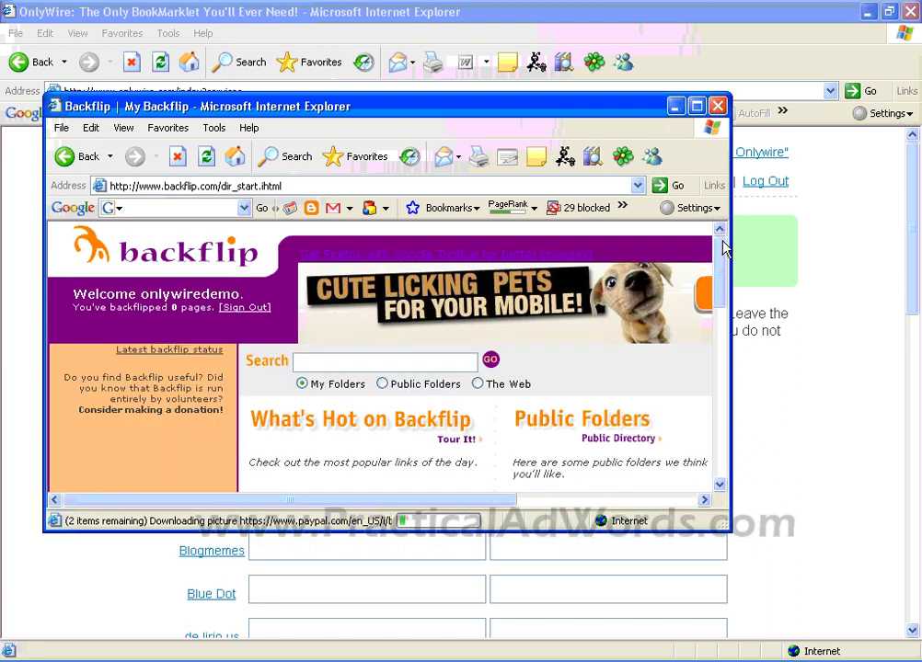
left_click(247, 309)
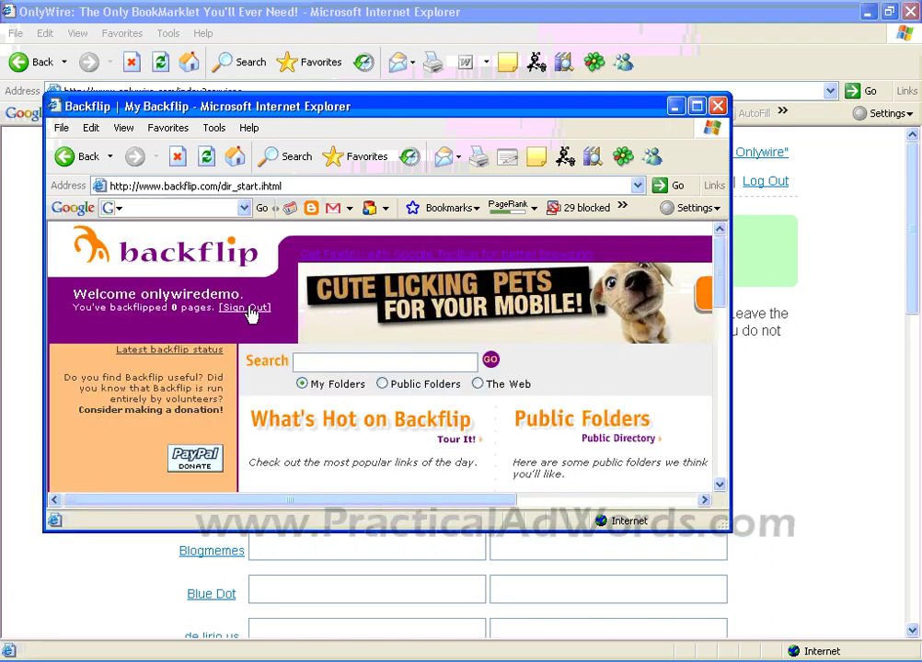
left_click(718, 107)
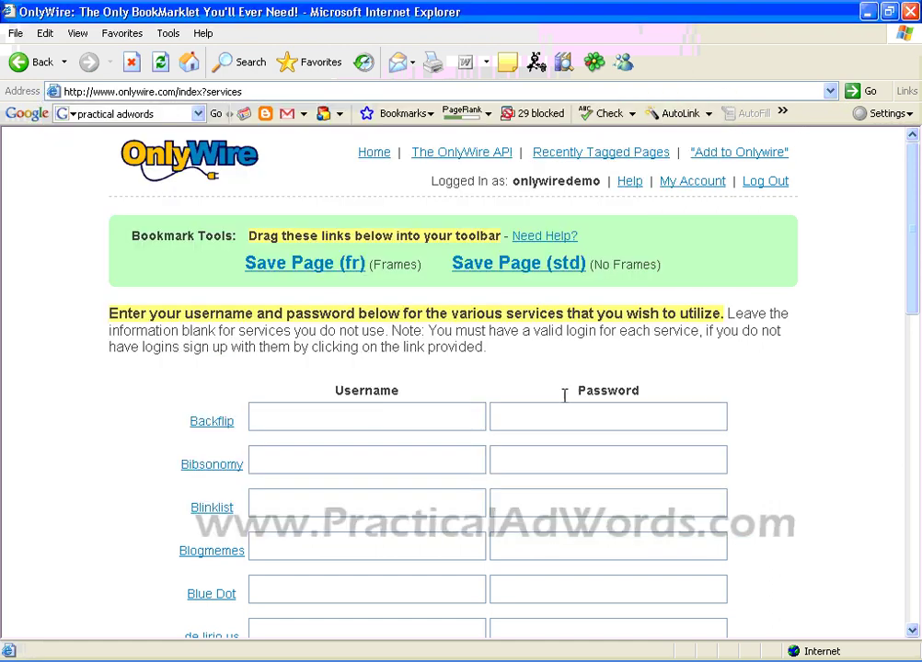
Step: Enter the new Backflip account's username and password in OnlyWire's Backflip row
left_click(369, 413)
left_click_drag(914, 241, 912, 276)
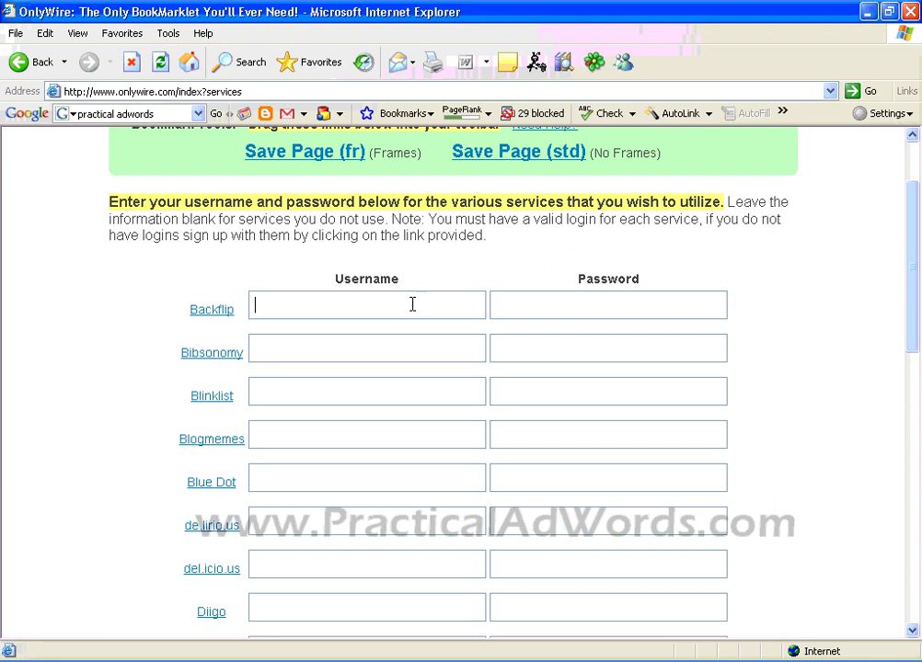
left_click(412, 304)
type("onlywirede")
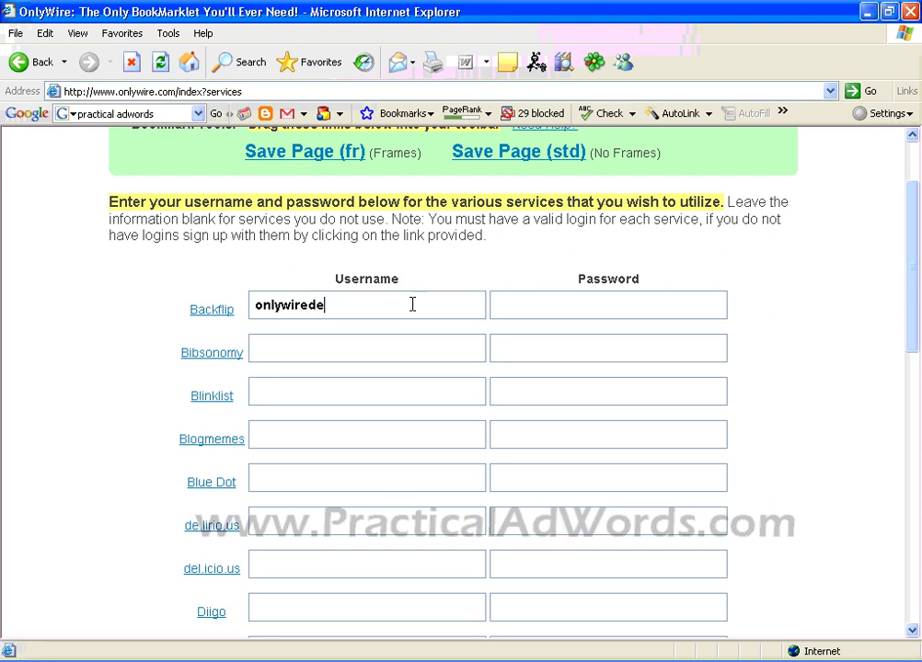
type("mo")
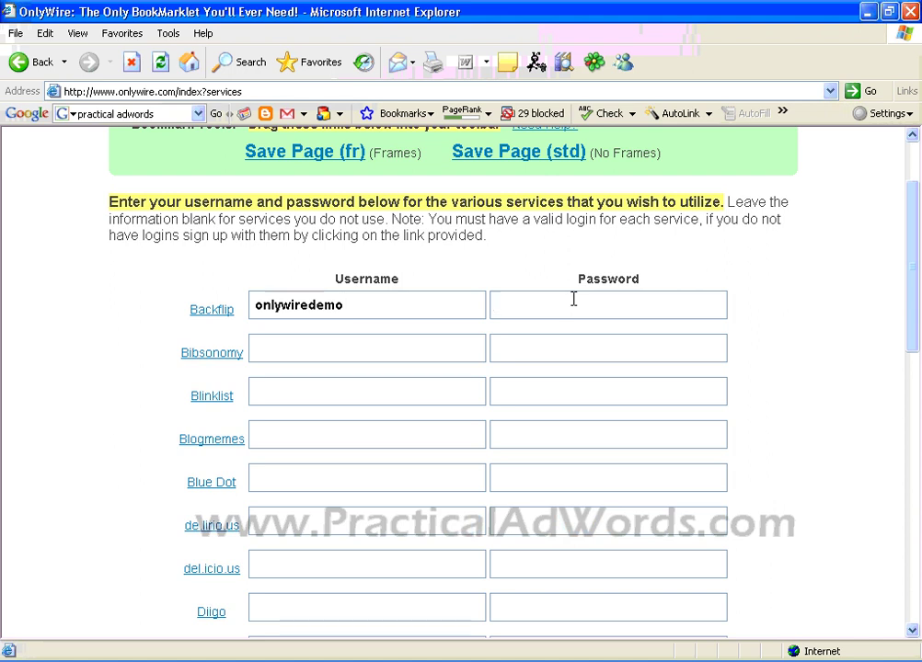
left_click(573, 299)
type("123456")
left_click_drag(573, 298, 496, 304)
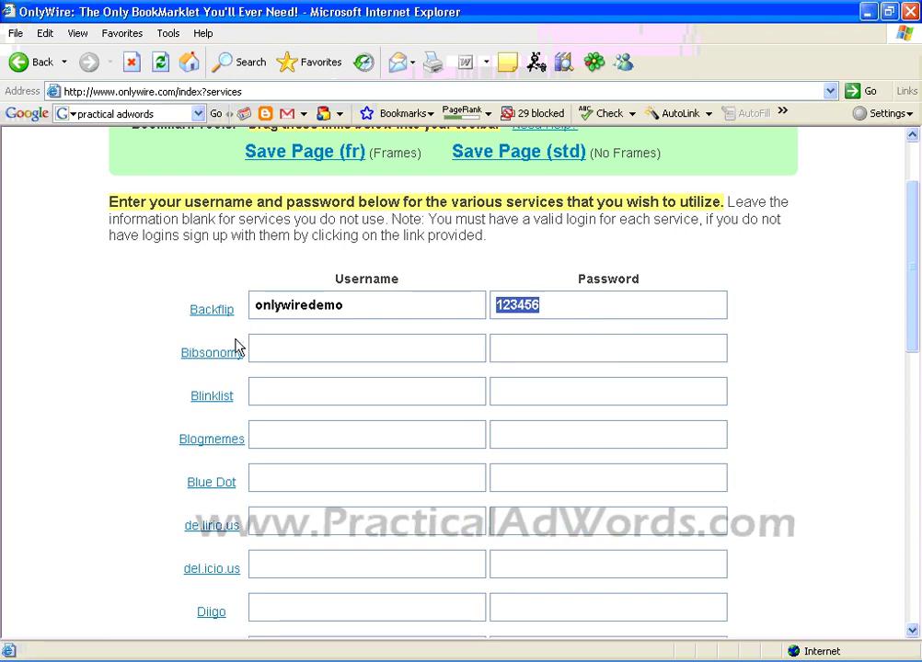
left_click_drag(914, 285, 914, 559)
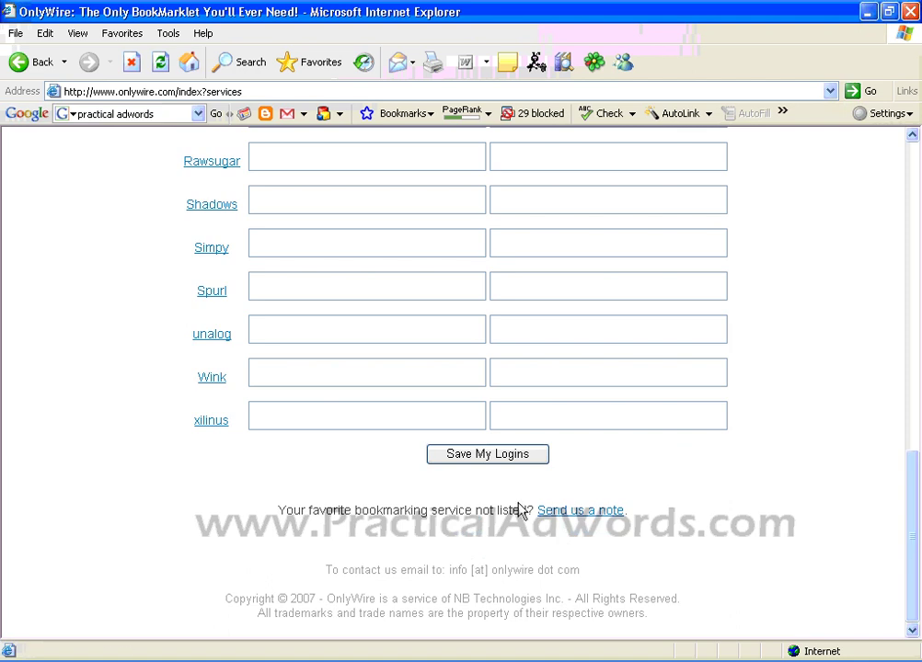
Step: Save the service logins, then check that the Backflip username is stored
left_click(506, 456)
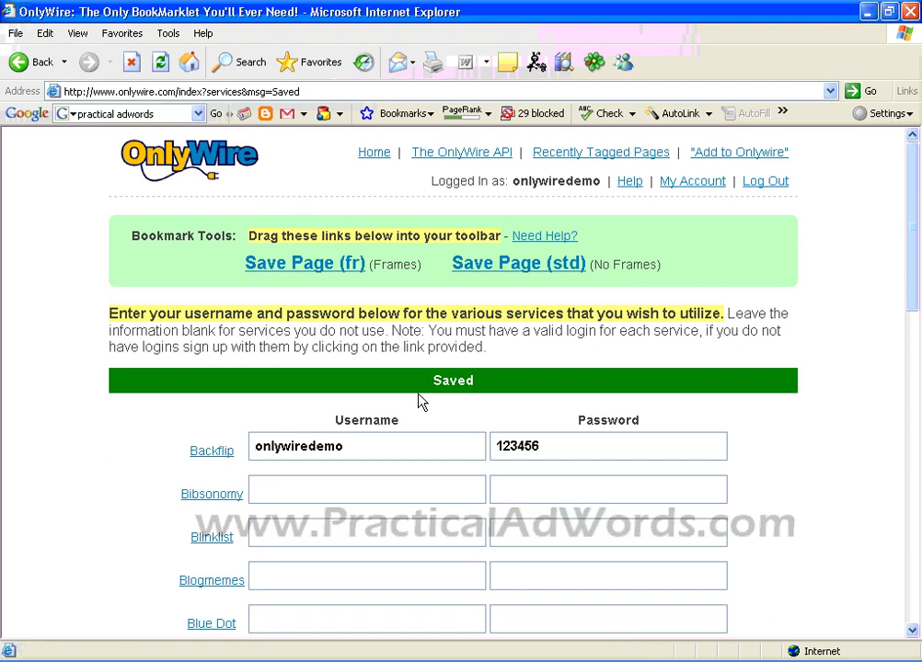
left_click(257, 456)
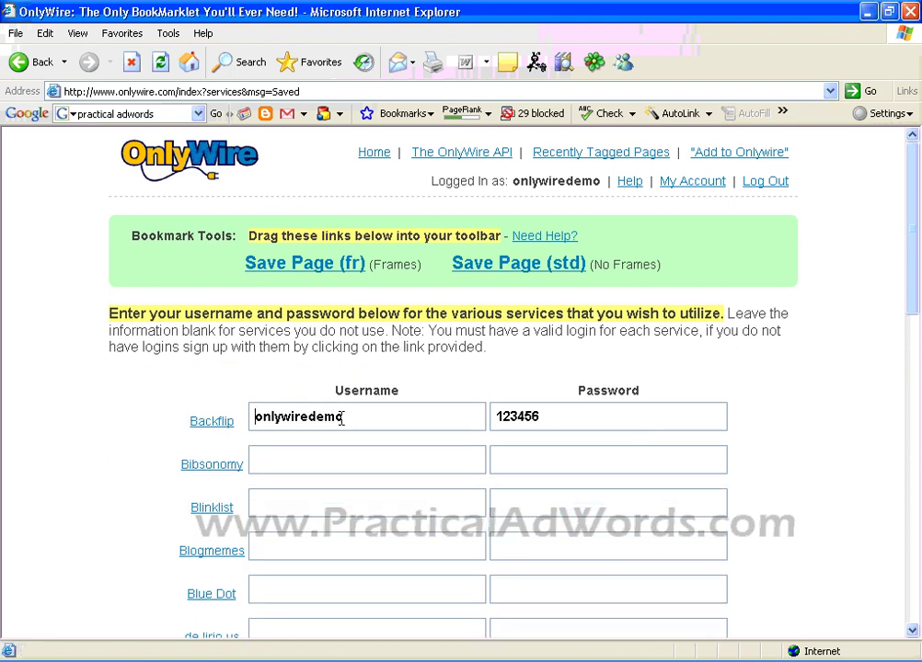